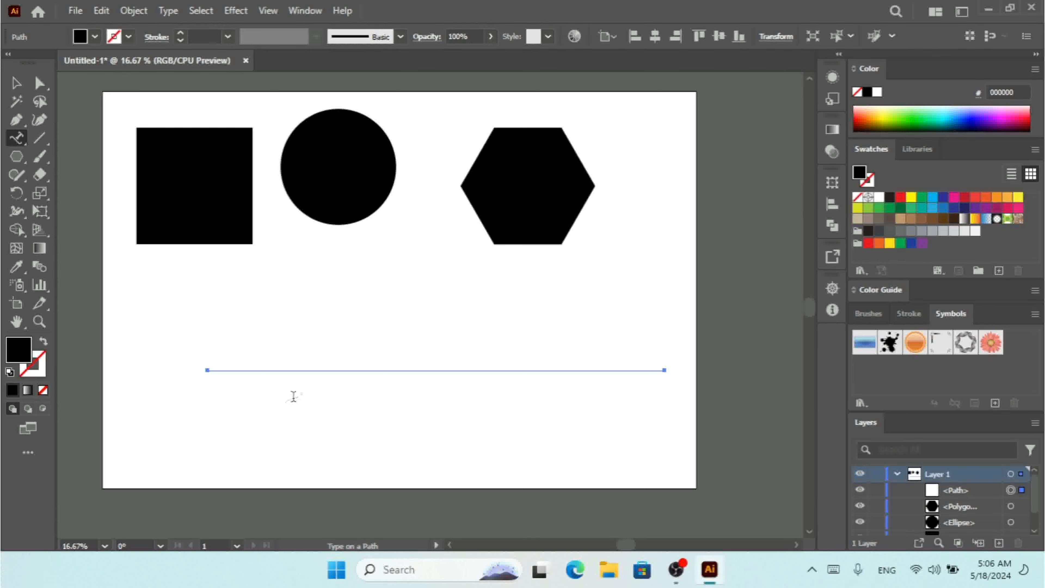
Step: Add placeholder text along the horizontal line with the Type on a Path tool
{"action": "left_click", "coordinate": [293, 370]}
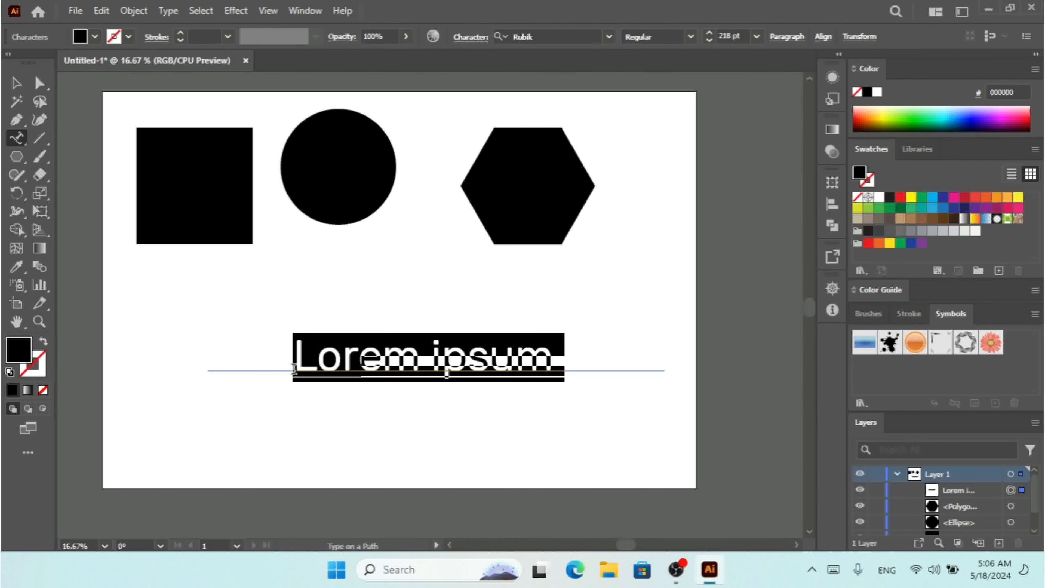
{"action": "left_click", "coordinate": [16, 84]}
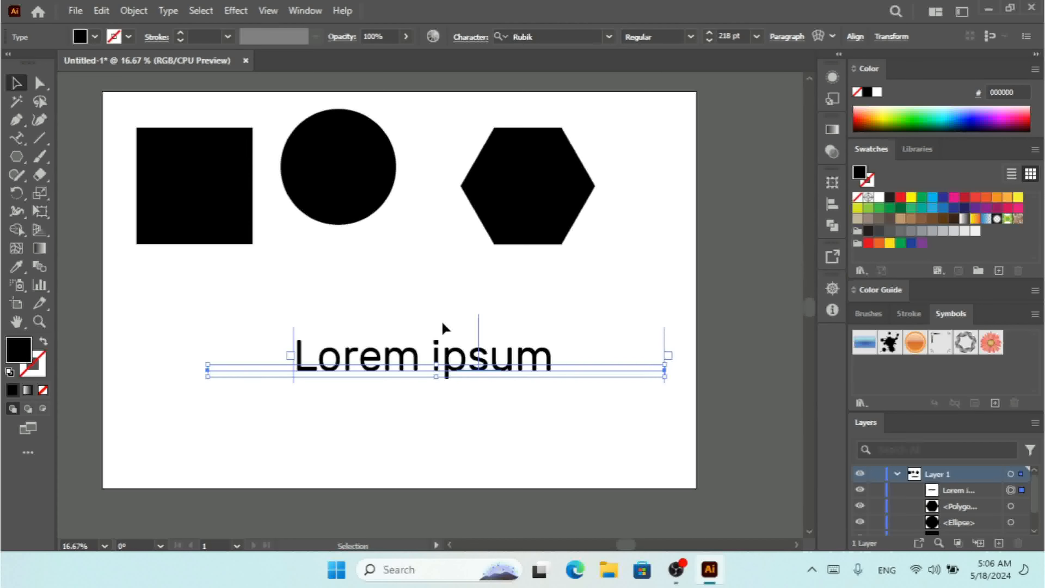
{"action": "double_click", "coordinate": [411, 351]}
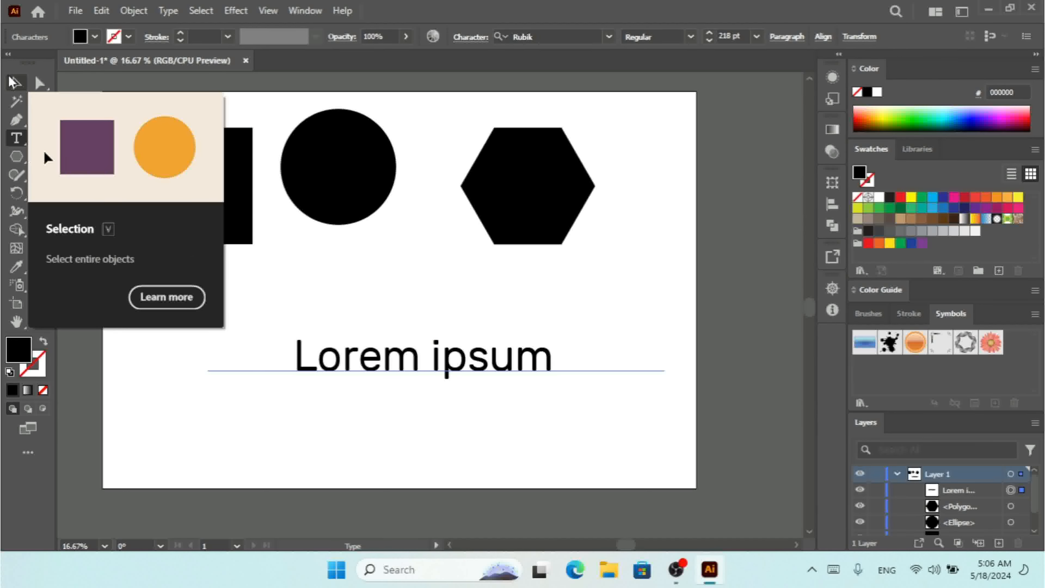
{"action": "key", "text": "ctrl+a"}
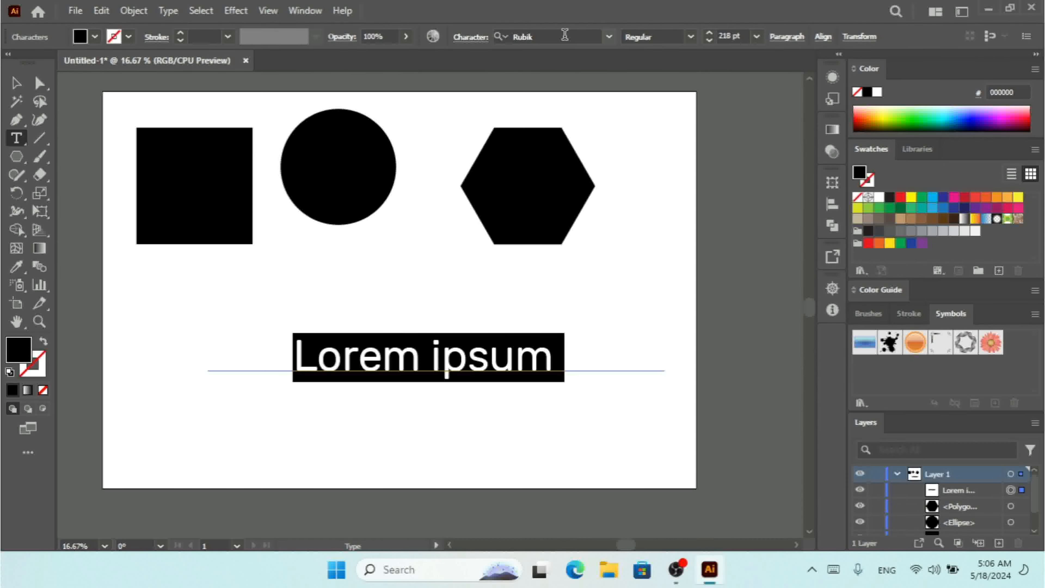
{"action": "left_click", "coordinate": [16, 83]}
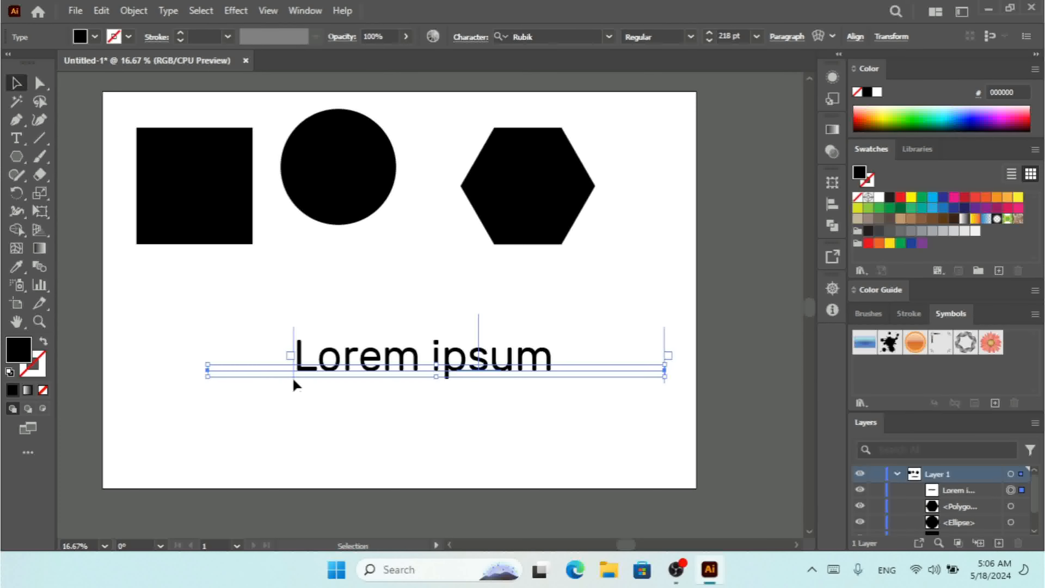
Step: Slide the placeholder text slightly right along its line and move the whole text path slightly down and to the left
{"action": "left_click_drag", "start_coordinate": [293, 380], "coordinate": [316, 387]}
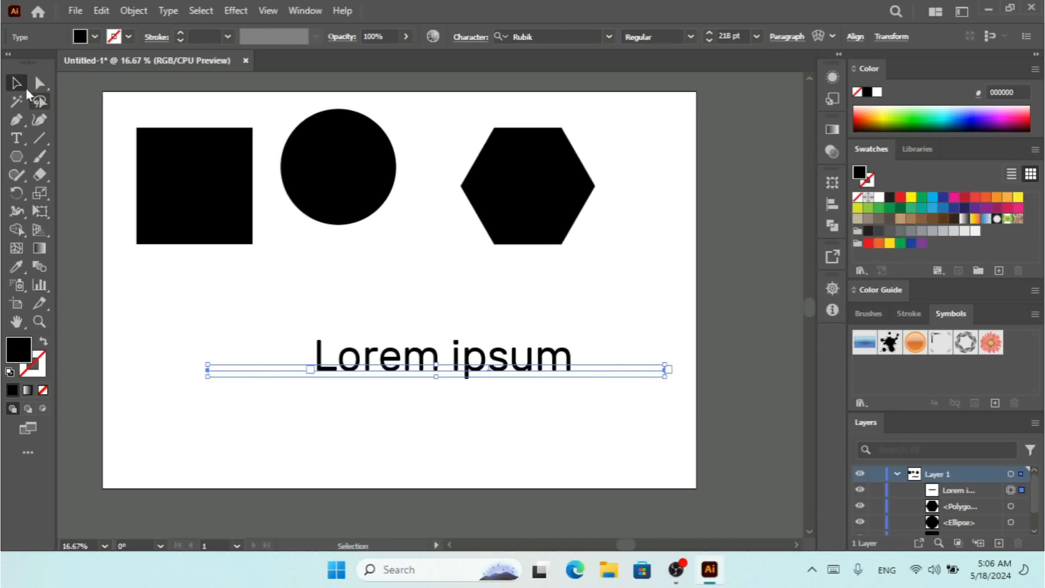
{"action": "left_click", "coordinate": [167, 347]}
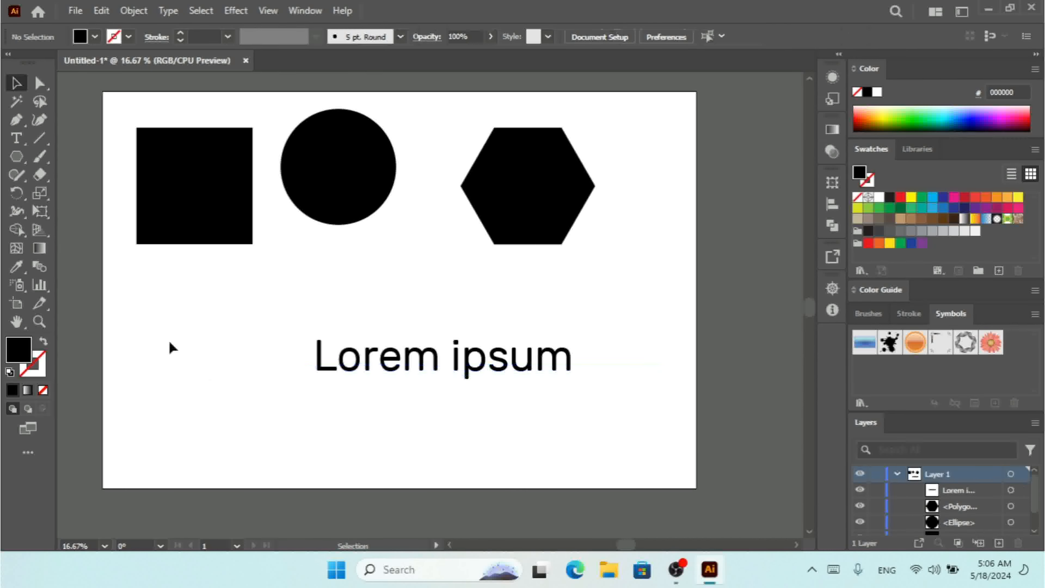
{"action": "left_click", "coordinate": [288, 371]}
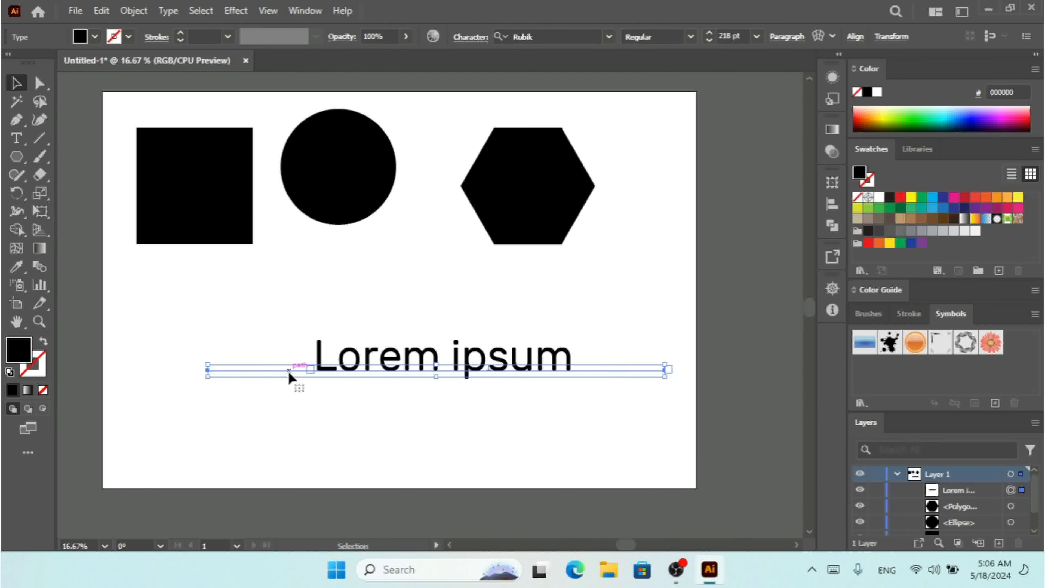
{"action": "left_click_drag", "start_coordinate": [290, 377], "coordinate": [289, 364]}
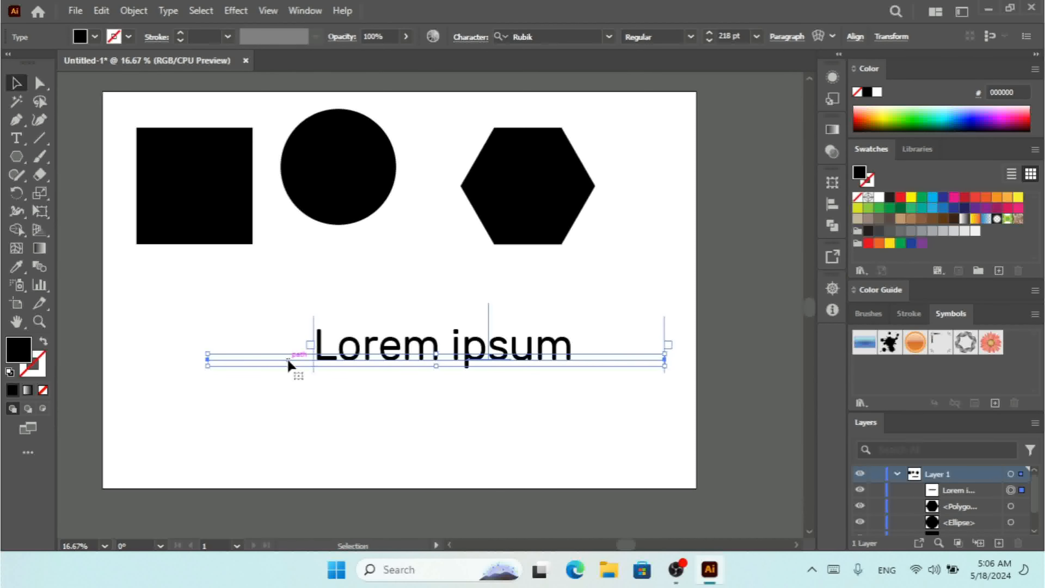
{"action": "mouse_move", "coordinate": [289, 362]}
{"action": "left_mouse_down"}
{"action": "mouse_move", "coordinate": [287, 329]}
{"action": "mouse_move", "coordinate": [285, 381]}
{"action": "left_mouse_up"}
{"action": "left_click", "coordinate": [320, 444]}
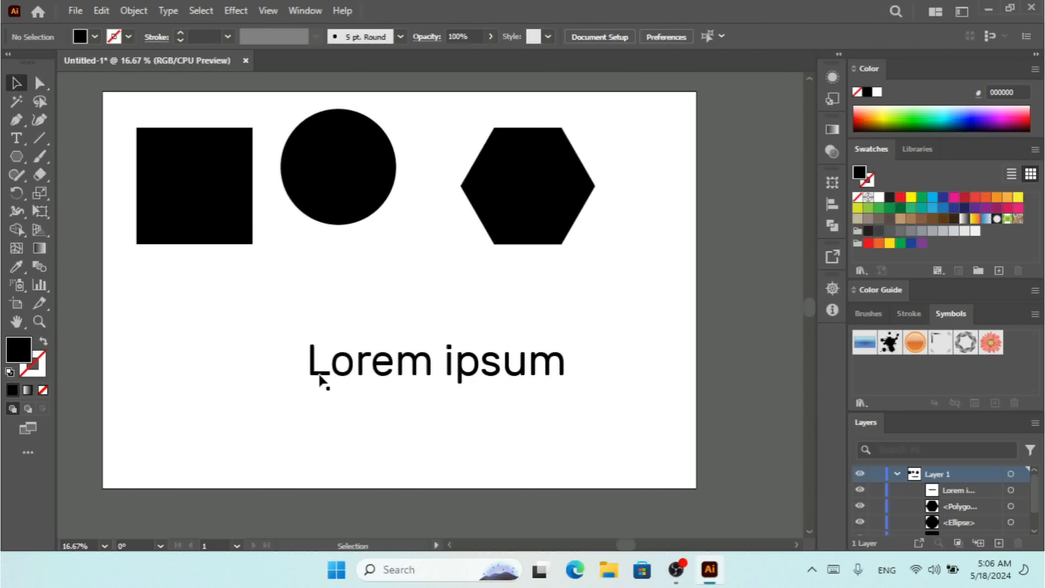
{"action": "left_click", "coordinate": [321, 372]}
{"action": "left_click", "coordinate": [225, 266]}
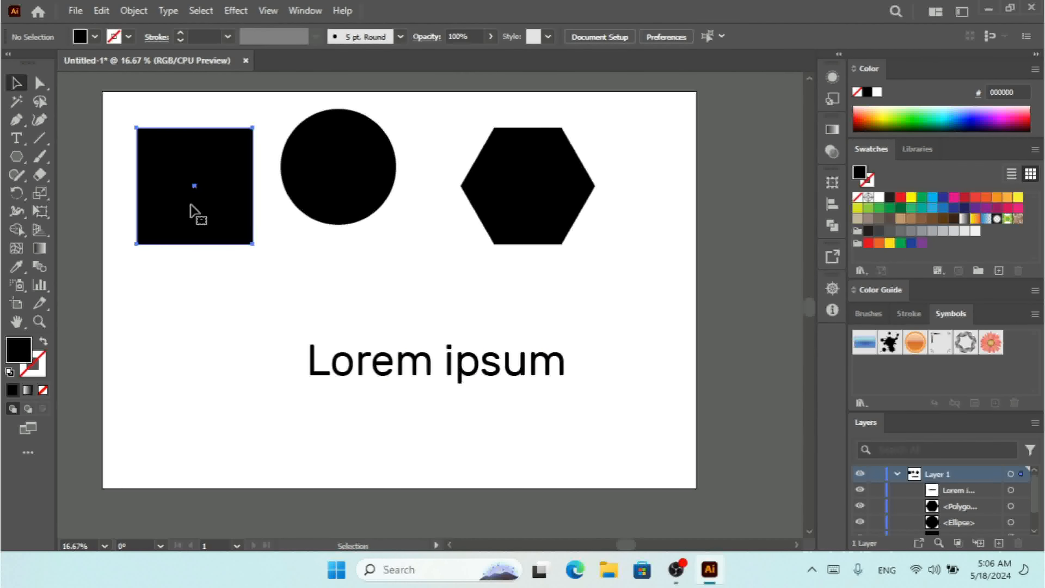
Step: Turn the black square into a text path with placeholder text starting on its upper edge
{"action": "left_click", "coordinate": [196, 215]}
{"action": "left_click", "coordinate": [19, 143]}
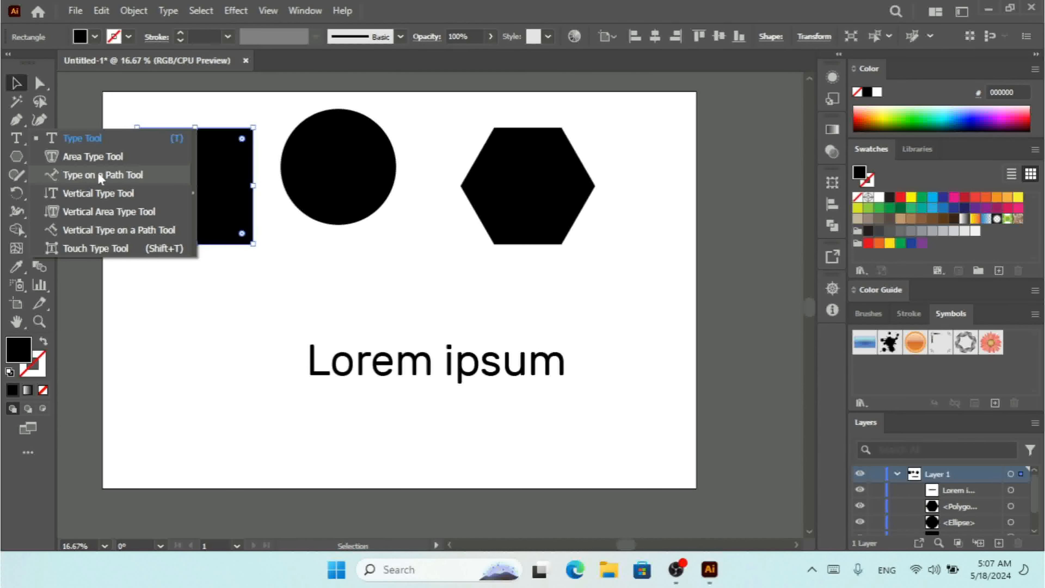
{"action": "left_click", "coordinate": [142, 181]}
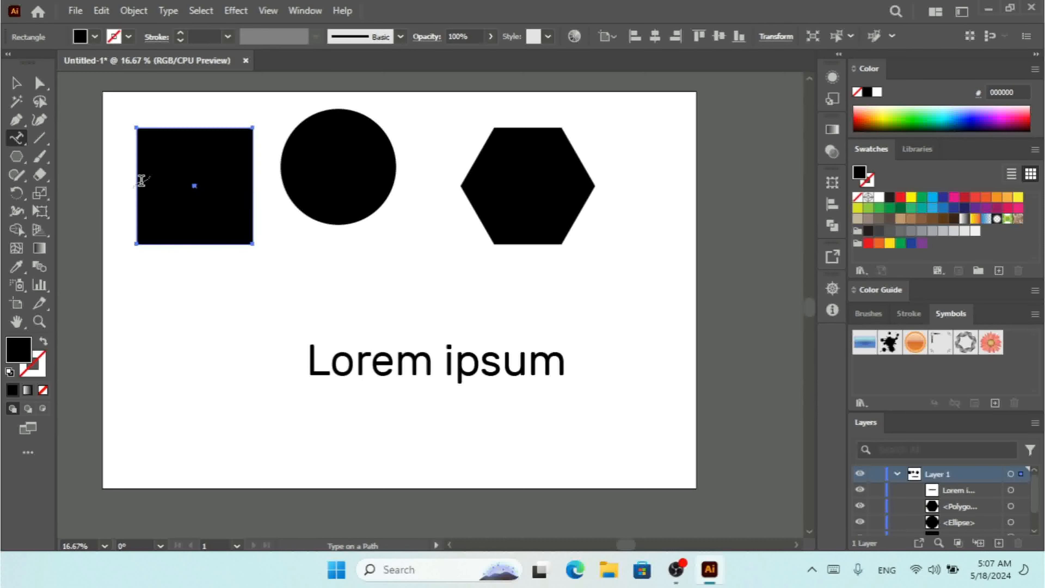
{"action": "left_click", "coordinate": [187, 127]}
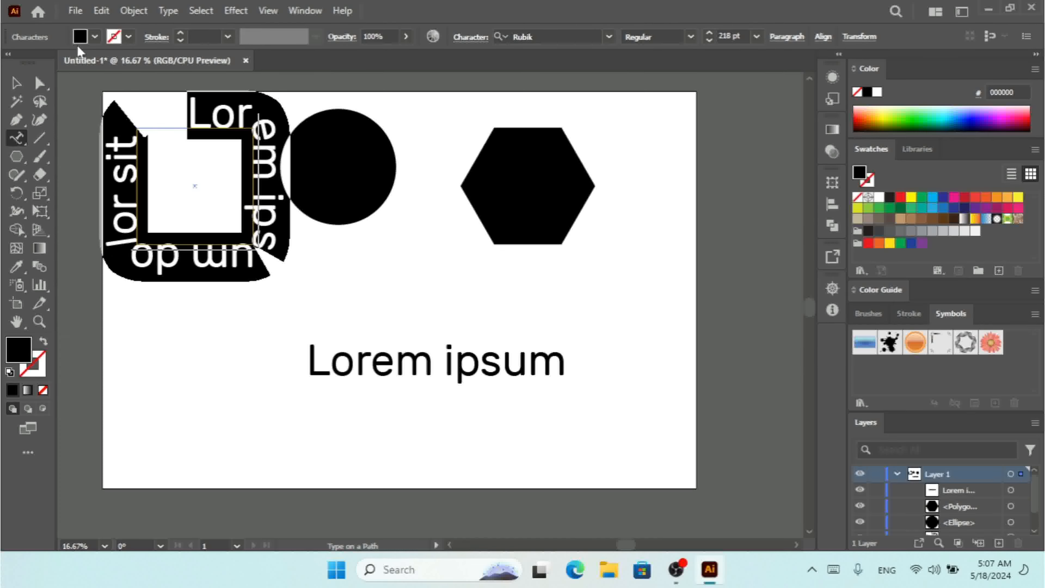
{"action": "left_click", "coordinate": [16, 82]}
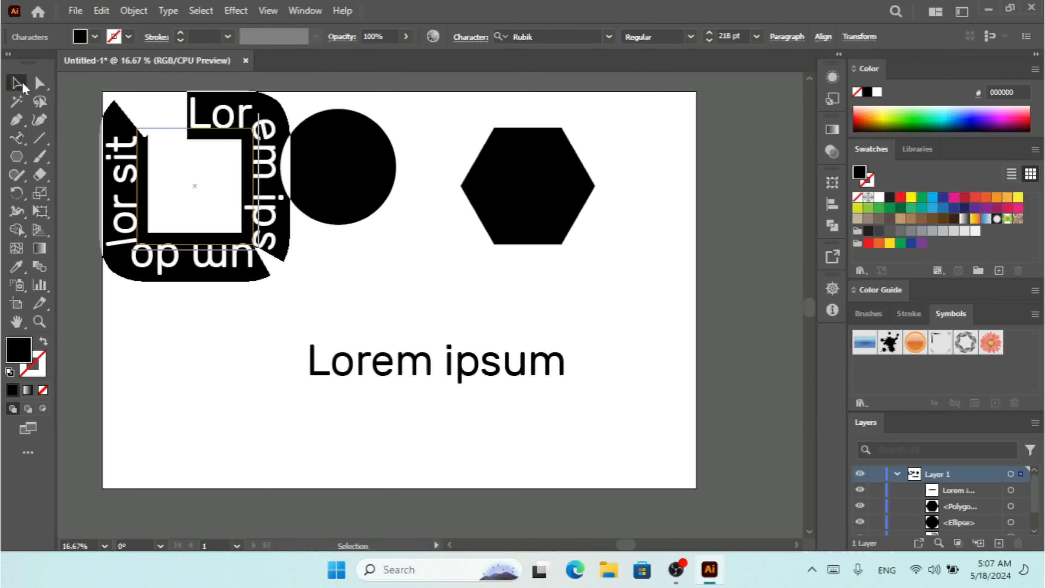
Step: Move the hexagon about 289 px right and 89 px down, and shift the circle right, away from the square's text
{"action": "left_click", "coordinate": [433, 265]}
{"action": "left_click_drag", "start_coordinate": [538, 202], "coordinate": [596, 219]}
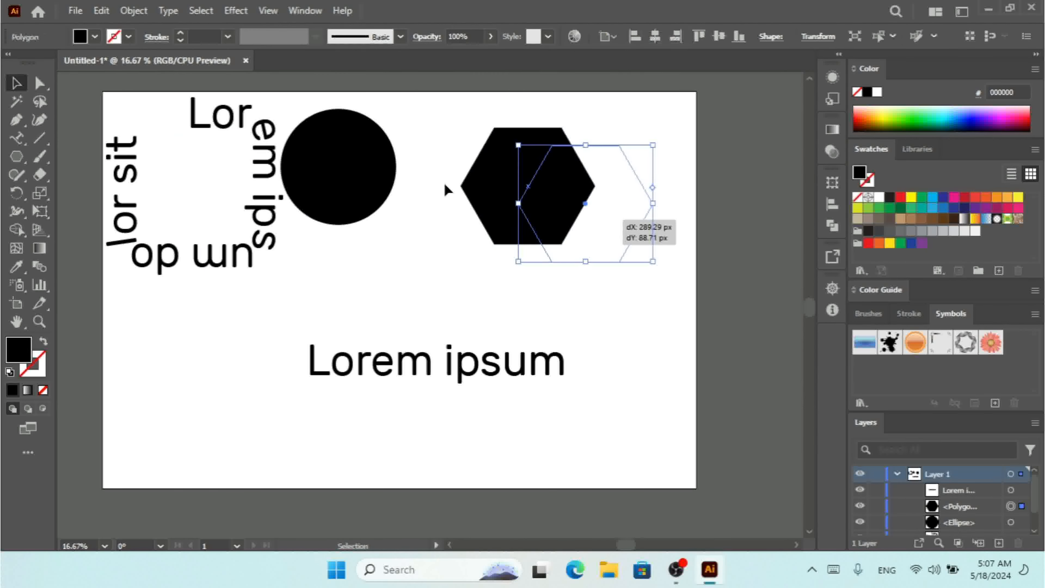
{"action": "left_click_drag", "start_coordinate": [374, 170], "coordinate": [425, 174]}
Step: Slide the start of the square's path text along the outline to its upper-right corner
{"action": "left_click", "coordinate": [420, 373]}
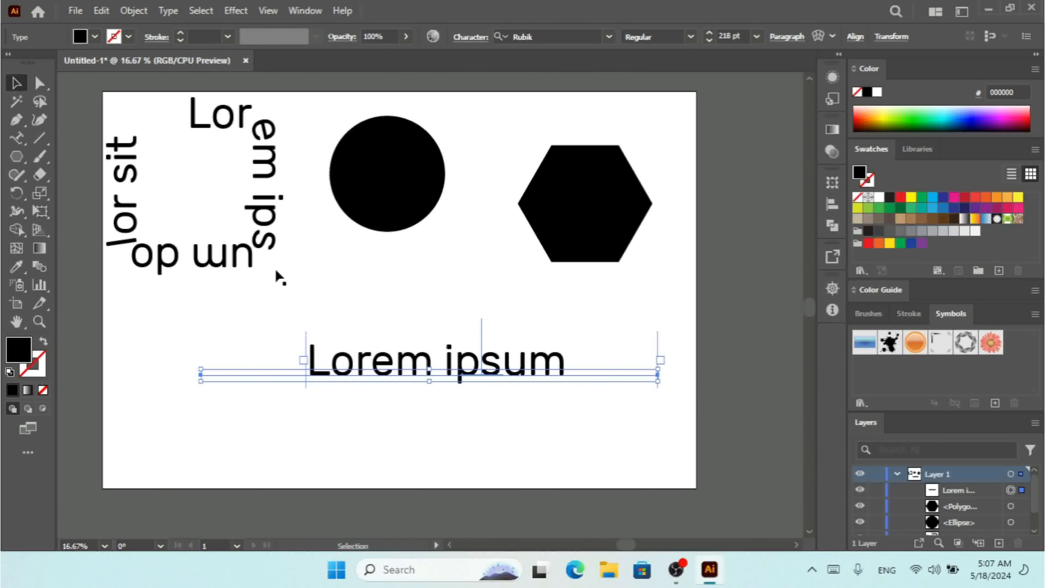
{"action": "left_click", "coordinate": [259, 223]}
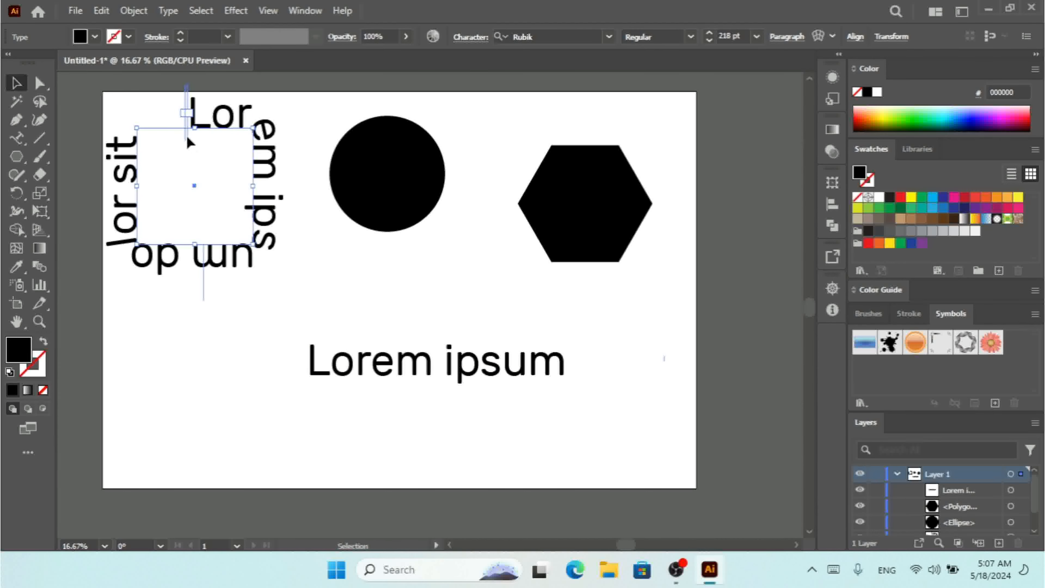
{"action": "left_click_drag", "start_coordinate": [188, 142], "coordinate": [373, 159]}
Step: Turn the black circle into a text path with placeholder text starting near the top of its outline
{"action": "left_click", "coordinate": [373, 158]}
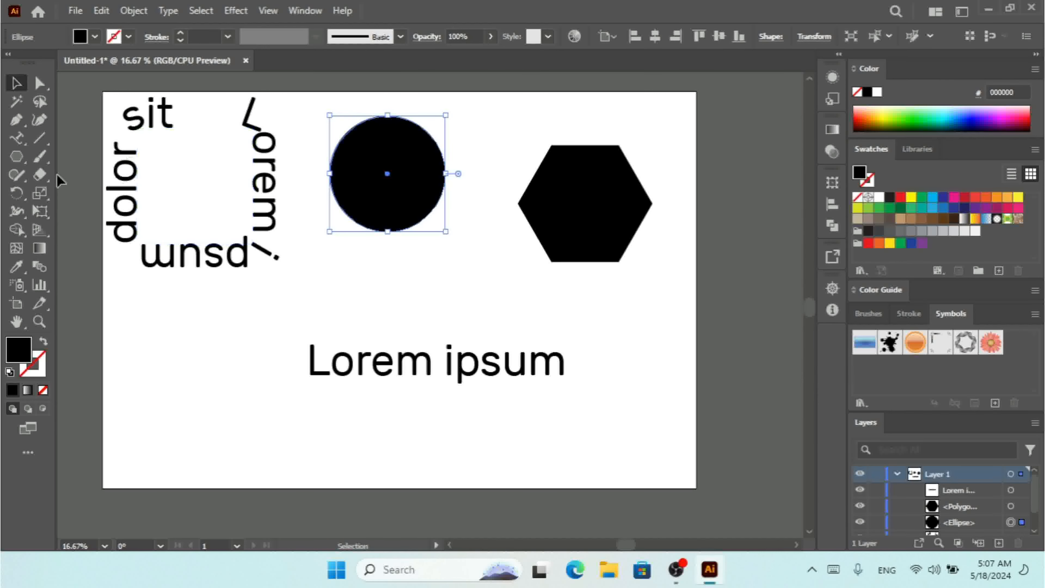
{"action": "left_click", "coordinate": [17, 140]}
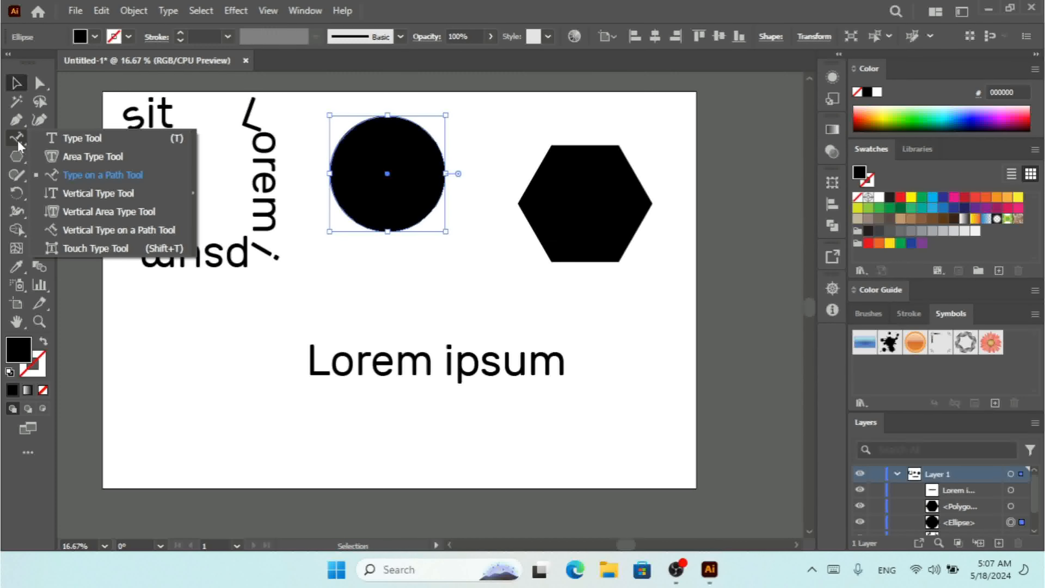
{"action": "left_click", "coordinate": [95, 175]}
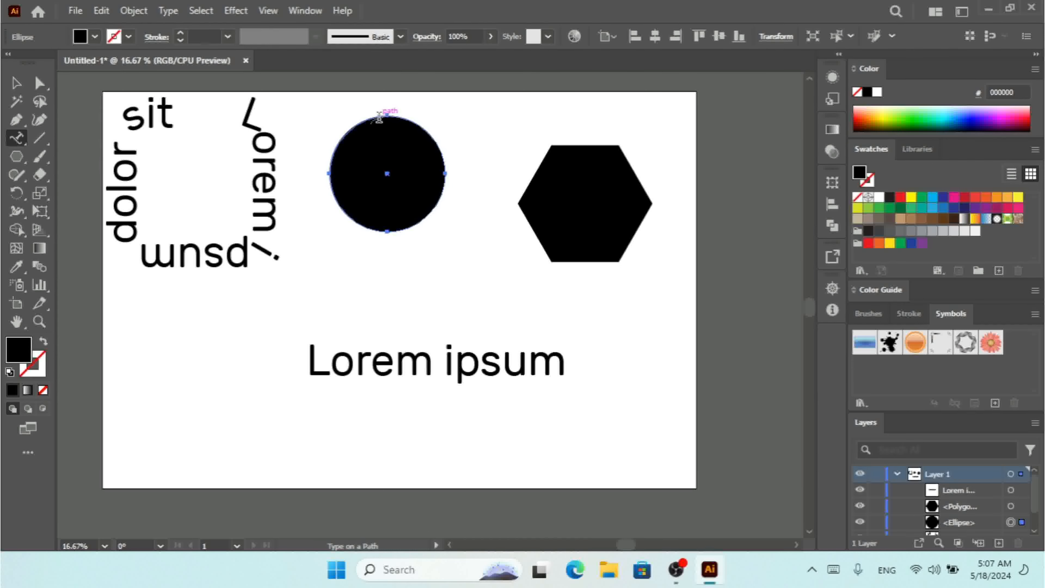
{"action": "left_click", "coordinate": [381, 118]}
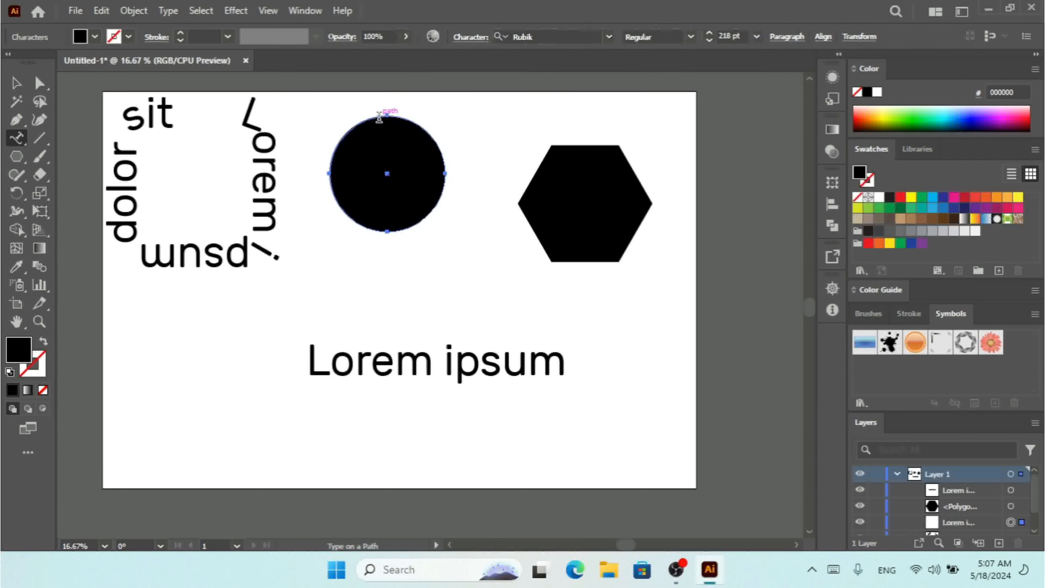
{"action": "left_click", "coordinate": [16, 83]}
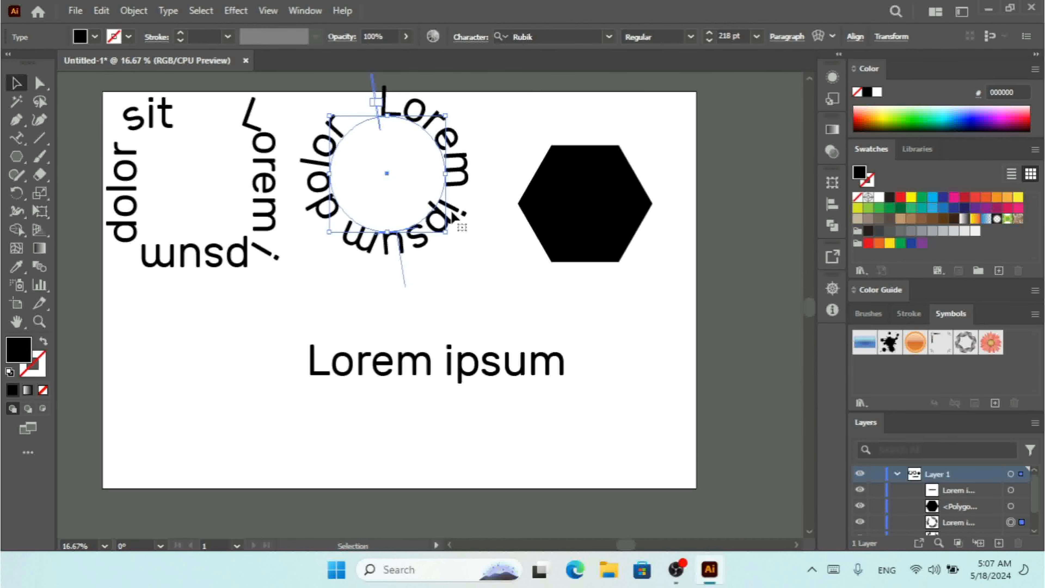
Step: Turn the black hexagon into a text path with placeholder text starting on its upper edge
{"action": "left_click", "coordinate": [581, 206]}
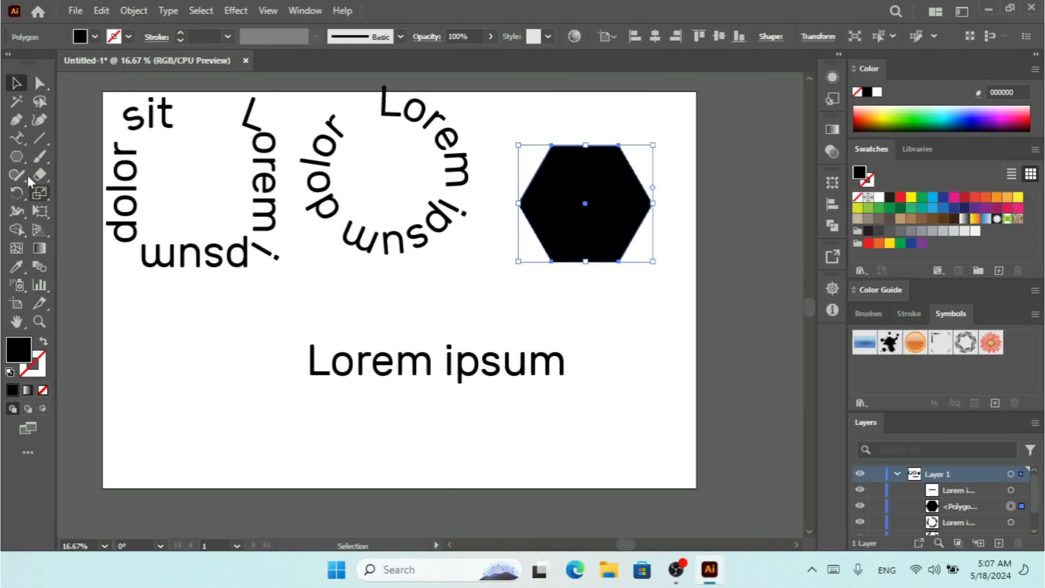
{"action": "left_click_drag", "start_coordinate": [26, 142], "coordinate": [101, 172]}
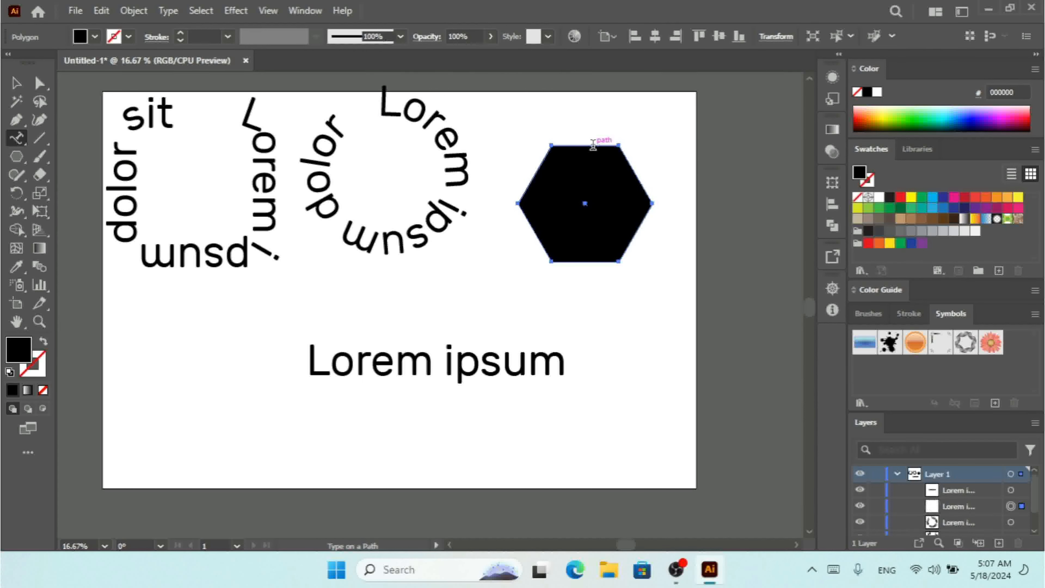
{"action": "left_click", "coordinate": [583, 146]}
{"action": "left_click", "coordinate": [17, 83]}
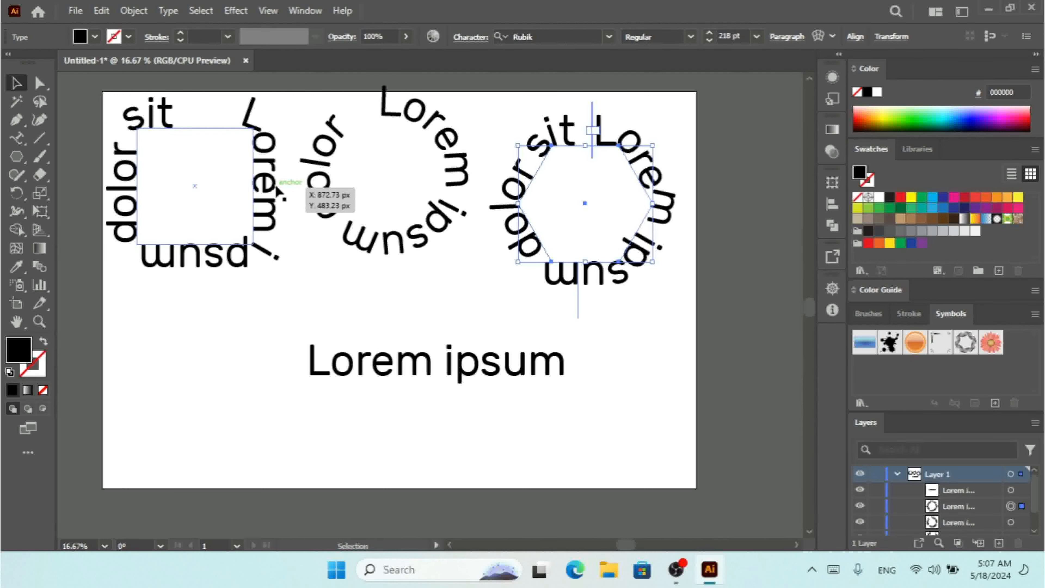
Step: Try the Skew path effect on the hexagon's text and undo it
{"action": "left_click", "coordinate": [168, 11]}
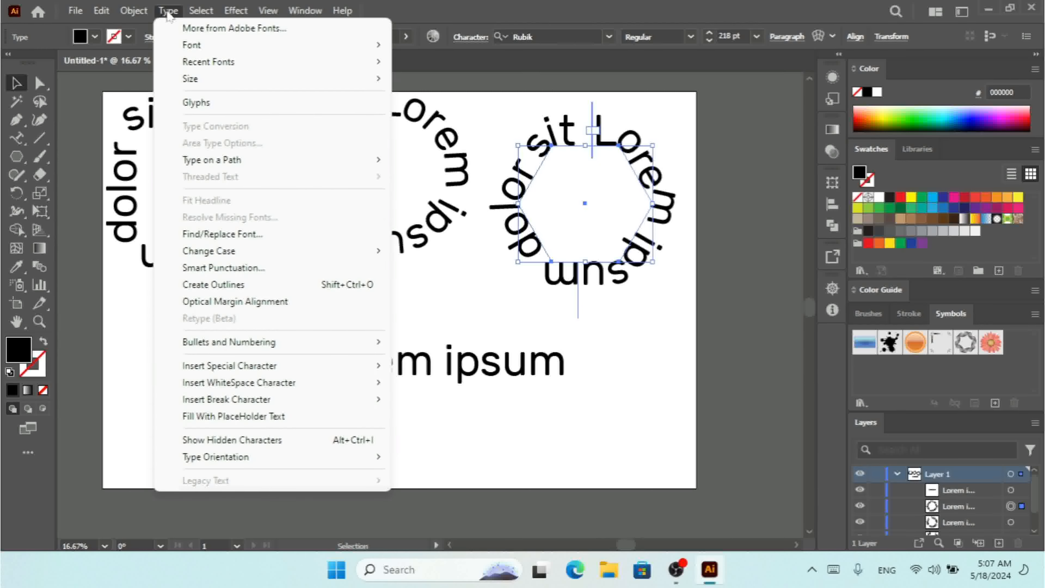
{"action": "mouse_move", "coordinate": [263, 163]}
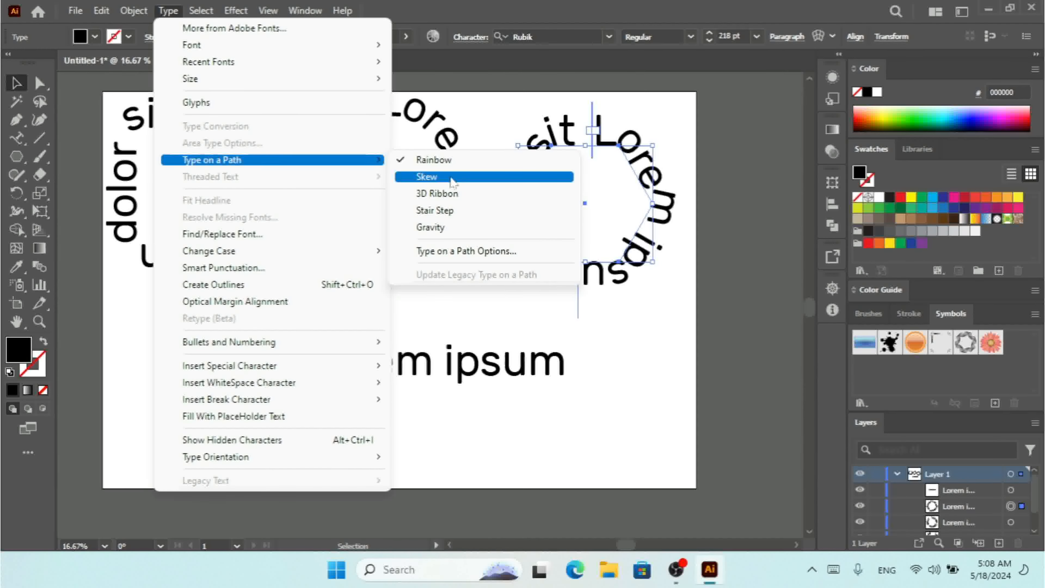
{"action": "left_click", "coordinate": [610, 142]}
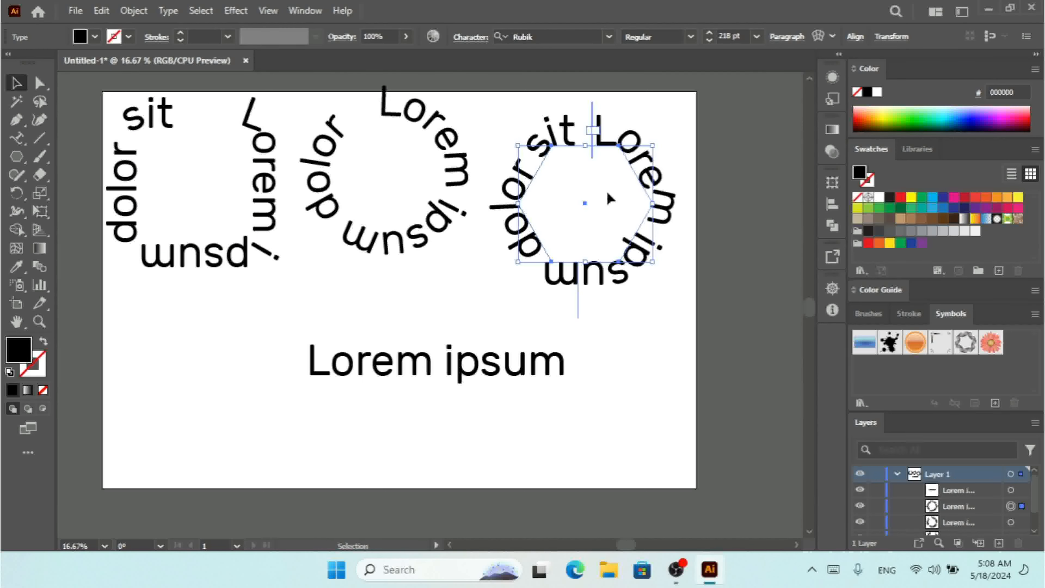
{"action": "left_click", "coordinate": [168, 10]}
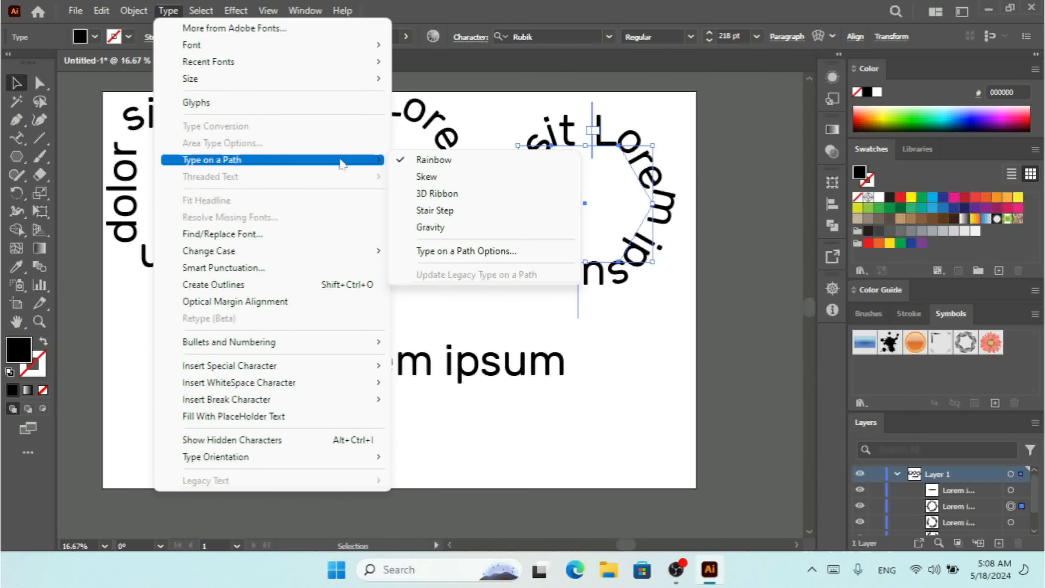
{"action": "left_click", "coordinate": [441, 177]}
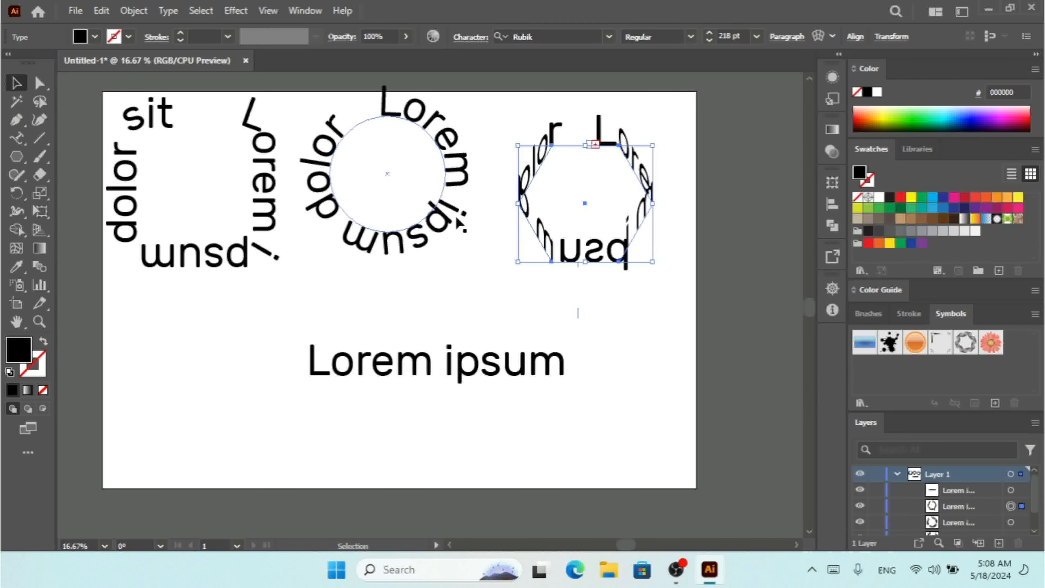
{"action": "key", "text": "ctrl+z"}
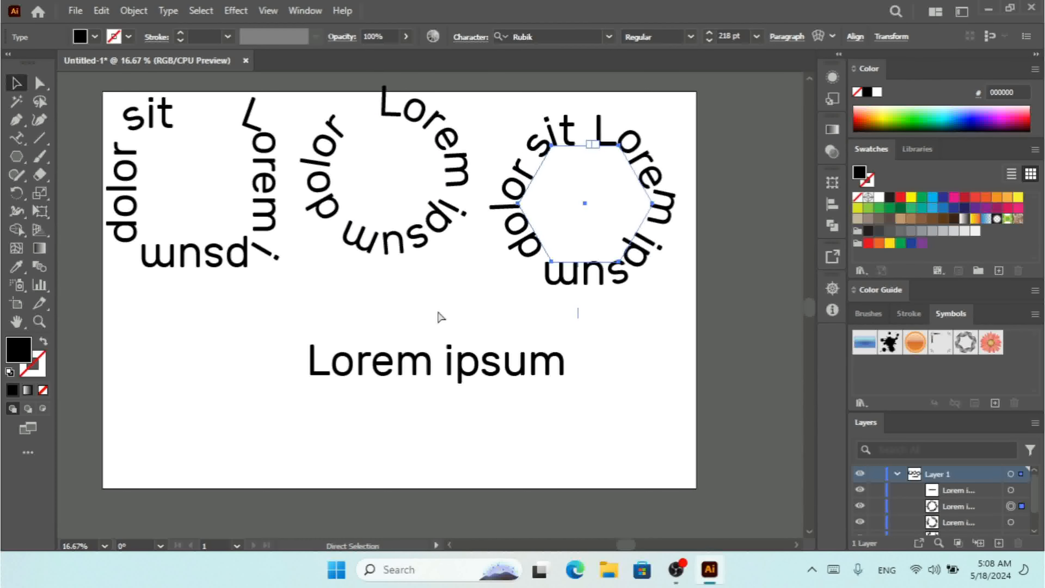
Step: Apply the 3D Ribbon type-on-a-path effect to all four path texts on the artboard
{"action": "key", "text": "ctrl+a"}
{"action": "left_click", "coordinate": [169, 10]}
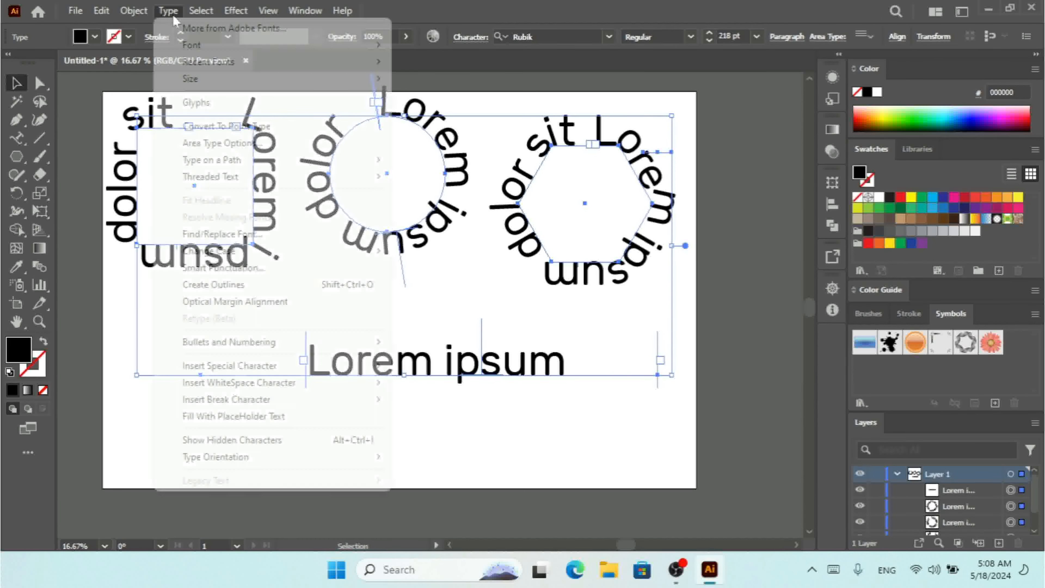
{"action": "mouse_move", "coordinate": [290, 164]}
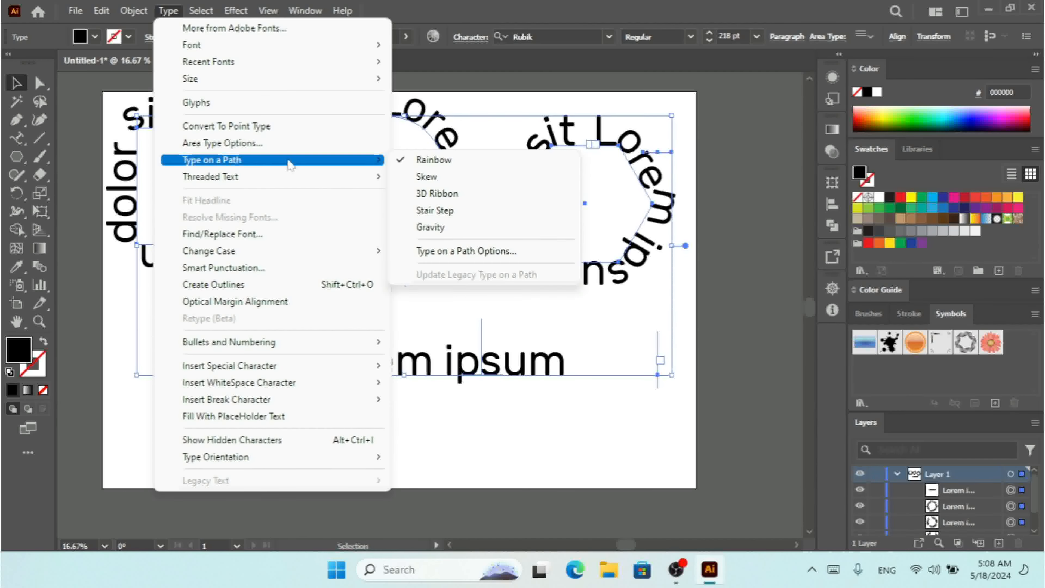
{"action": "left_click", "coordinate": [453, 193]}
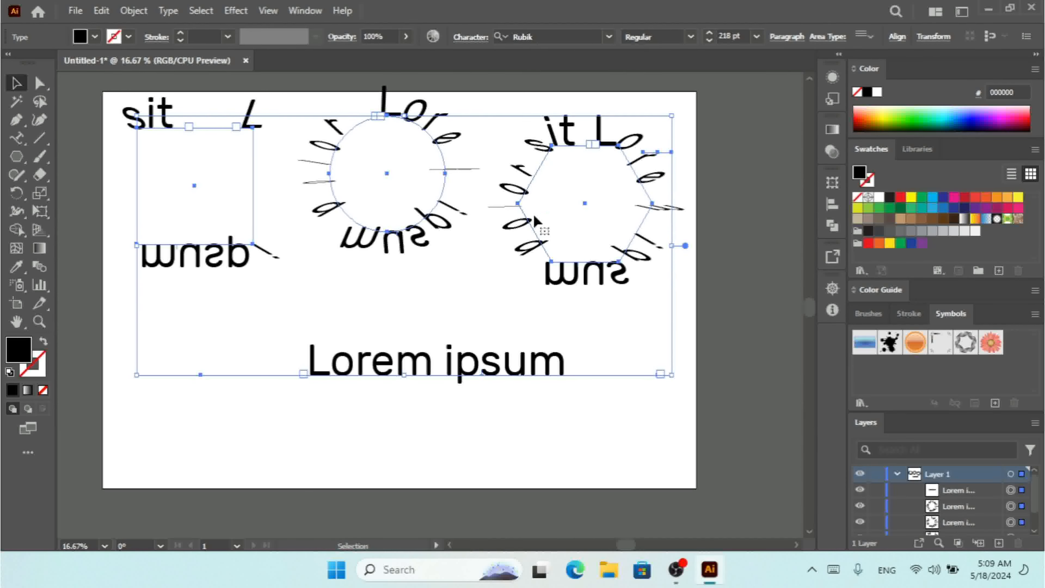
Step: Undo the 3D Ribbon effect on the four path texts and clear the selection
{"action": "key", "text": "ctrl+z"}
{"action": "left_click", "coordinate": [420, 303]}
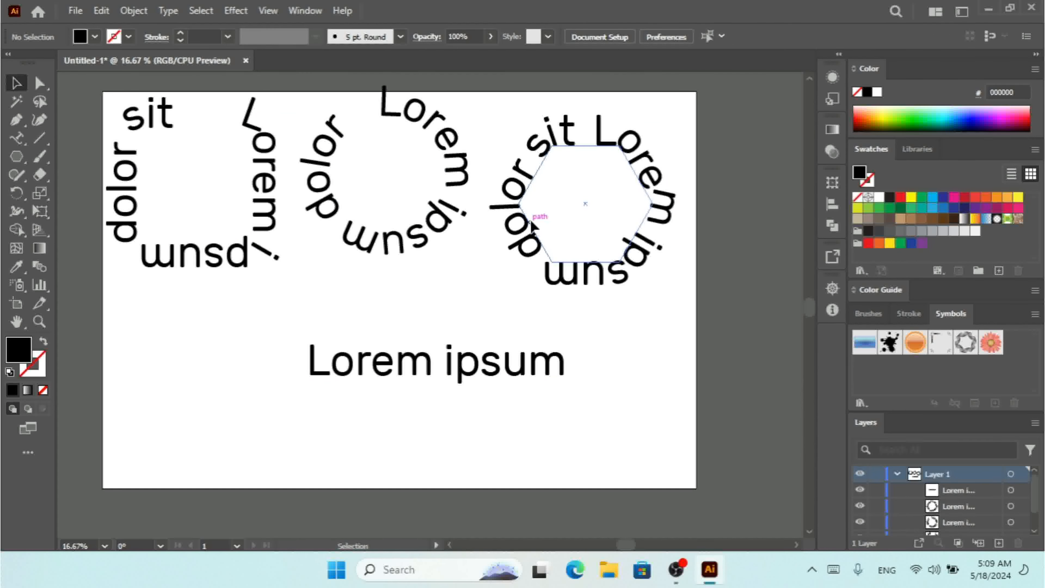
Step: Apply the Stair Step type-on-a-path effect to the hexagon's text
{"action": "left_click", "coordinate": [531, 226]}
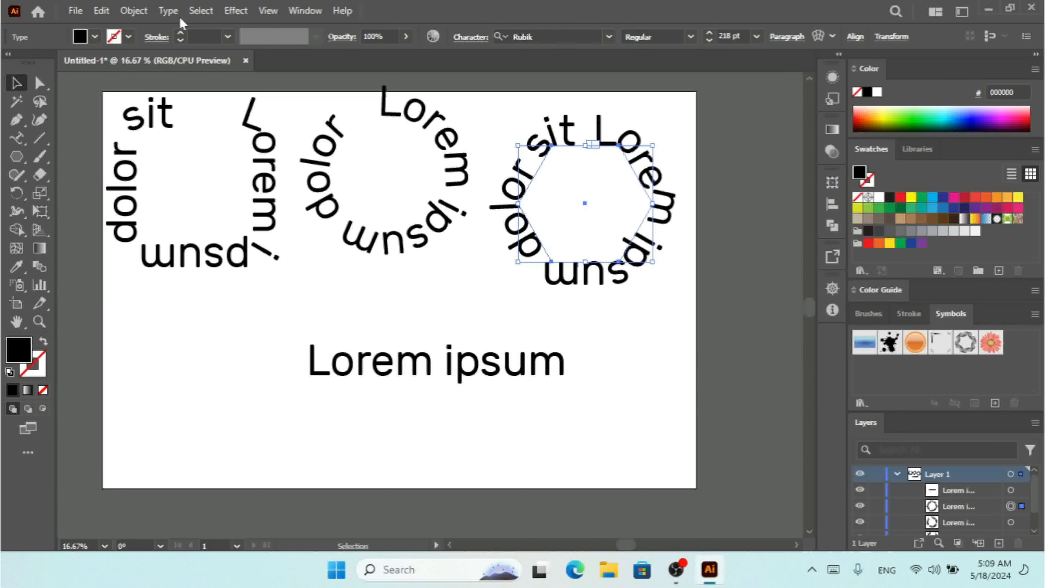
{"action": "left_click", "coordinate": [168, 10]}
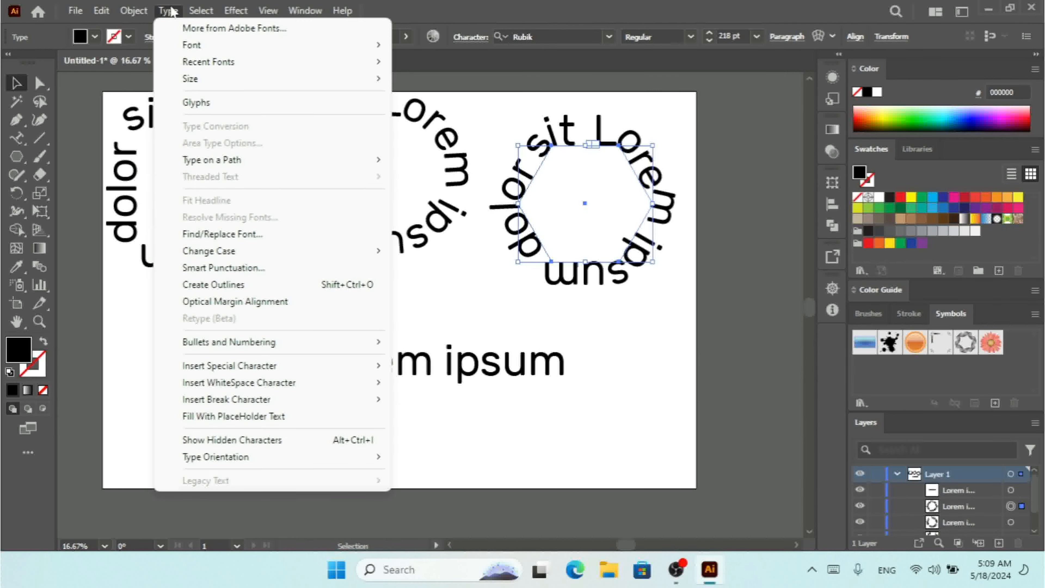
{"action": "mouse_move", "coordinate": [275, 162]}
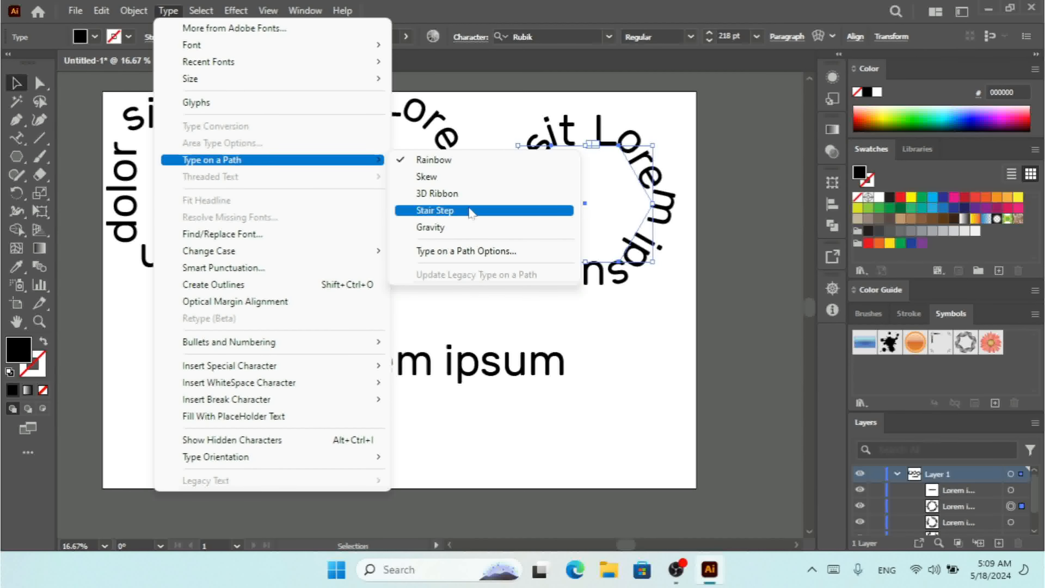
{"action": "left_click", "coordinate": [471, 211]}
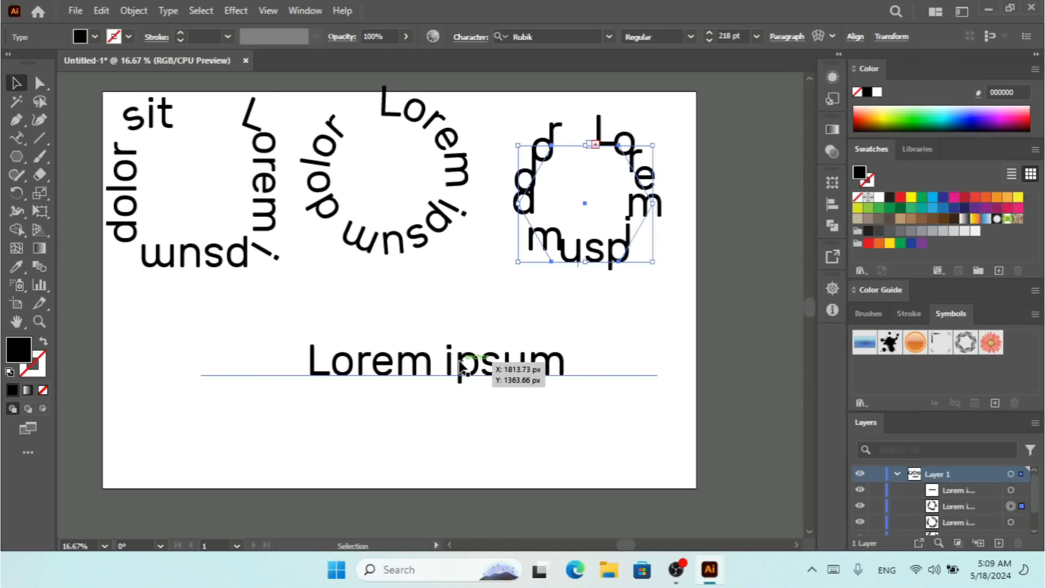
Step: Try the 3D Ribbon and Stair Step path effects on the straight line's text
{"action": "left_click", "coordinate": [474, 364]}
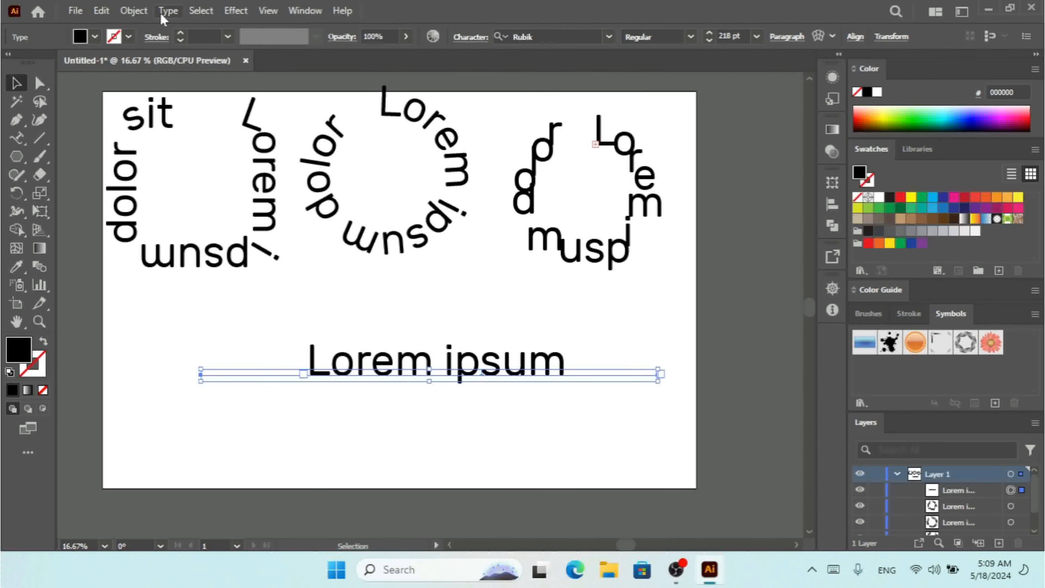
{"action": "left_click", "coordinate": [167, 11]}
{"action": "mouse_move", "coordinate": [293, 161]}
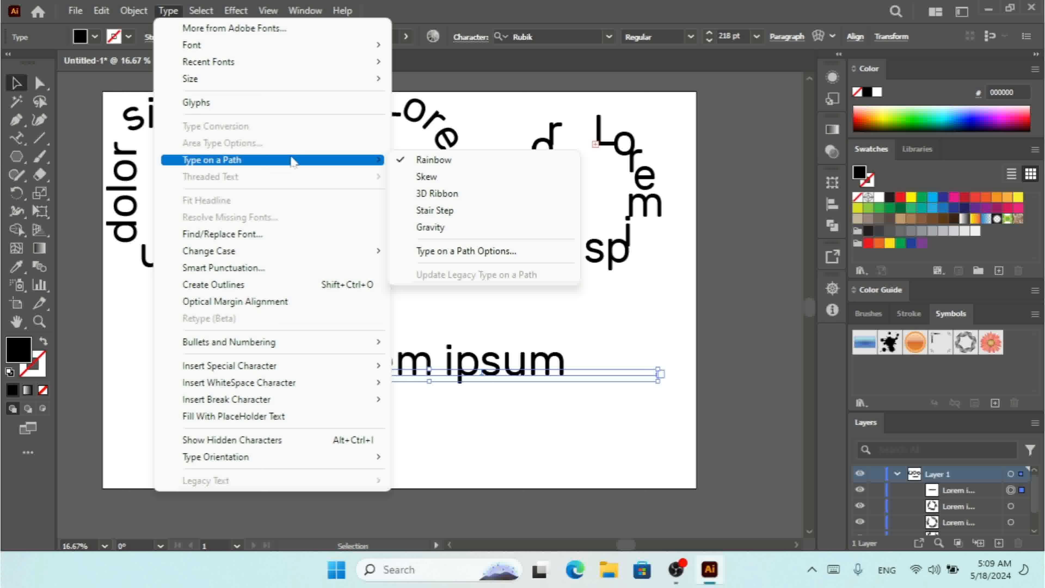
{"action": "left_click", "coordinate": [460, 199]}
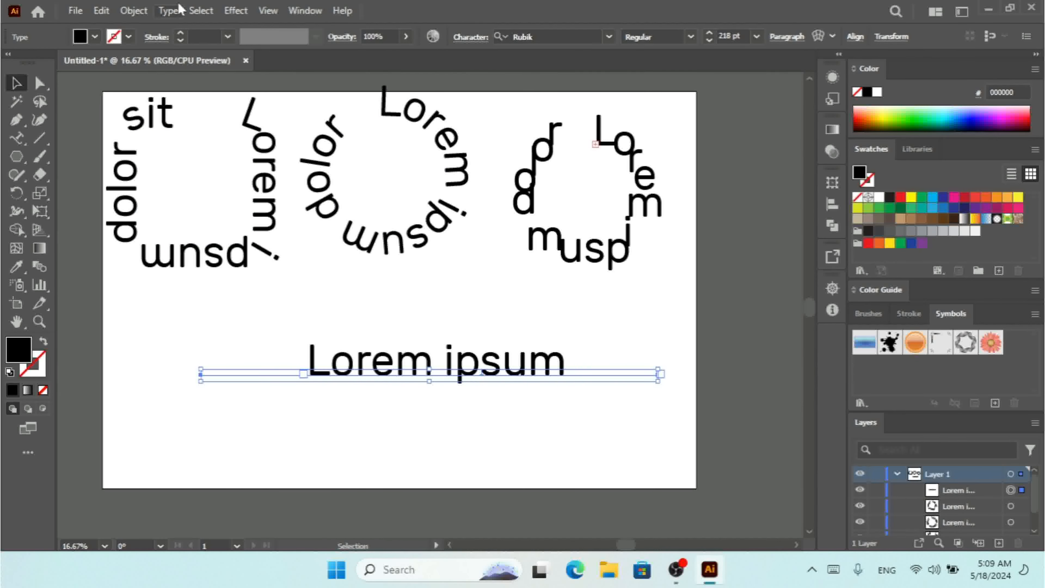
{"action": "left_click", "coordinate": [201, 10]}
{"action": "left_click", "coordinate": [168, 10]}
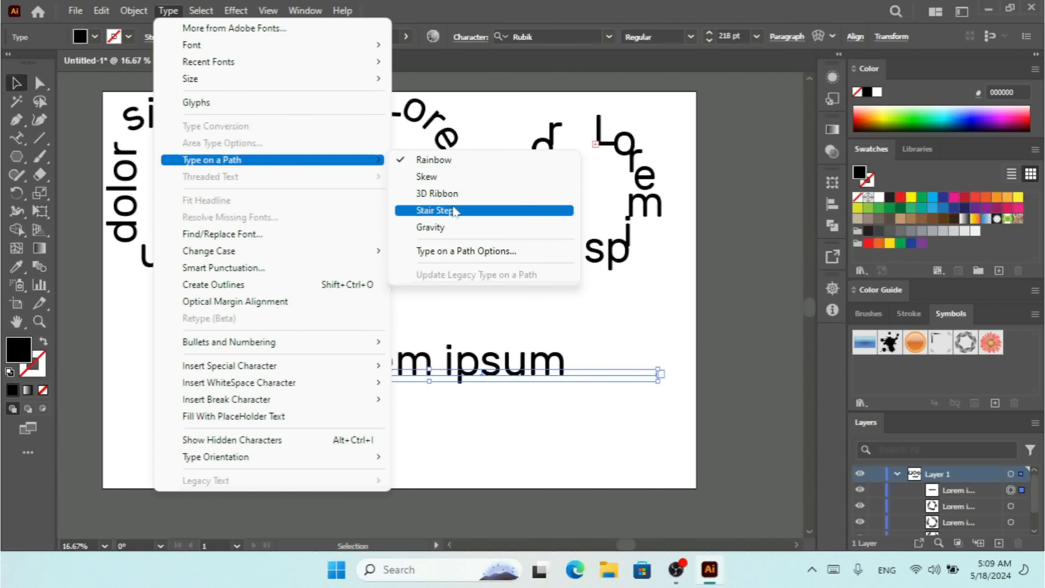
{"action": "left_click", "coordinate": [477, 212]}
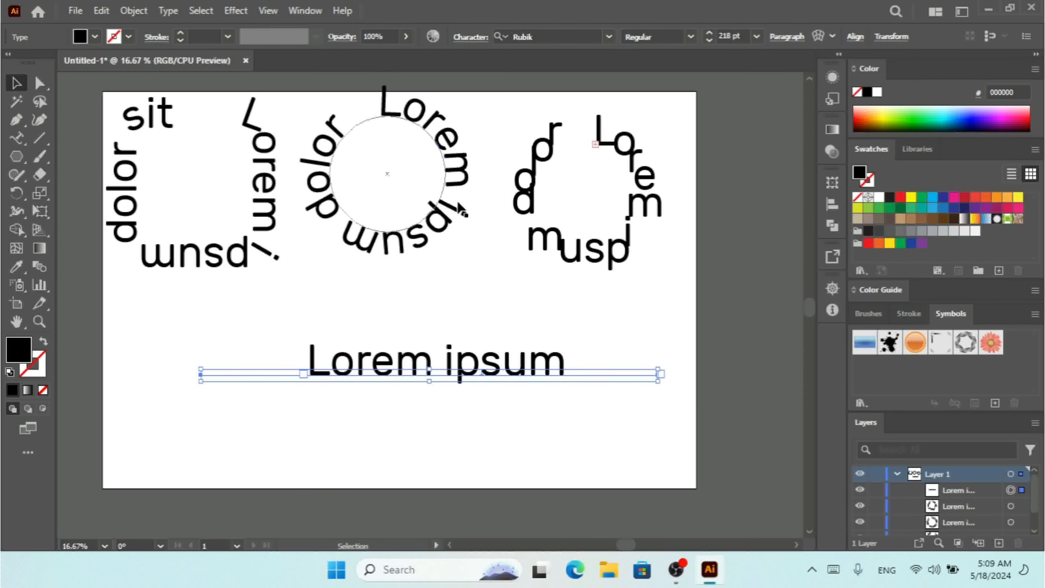
Step: Try the 3D Ribbon path effect on the circle's text and undo it
{"action": "left_click", "coordinate": [444, 206]}
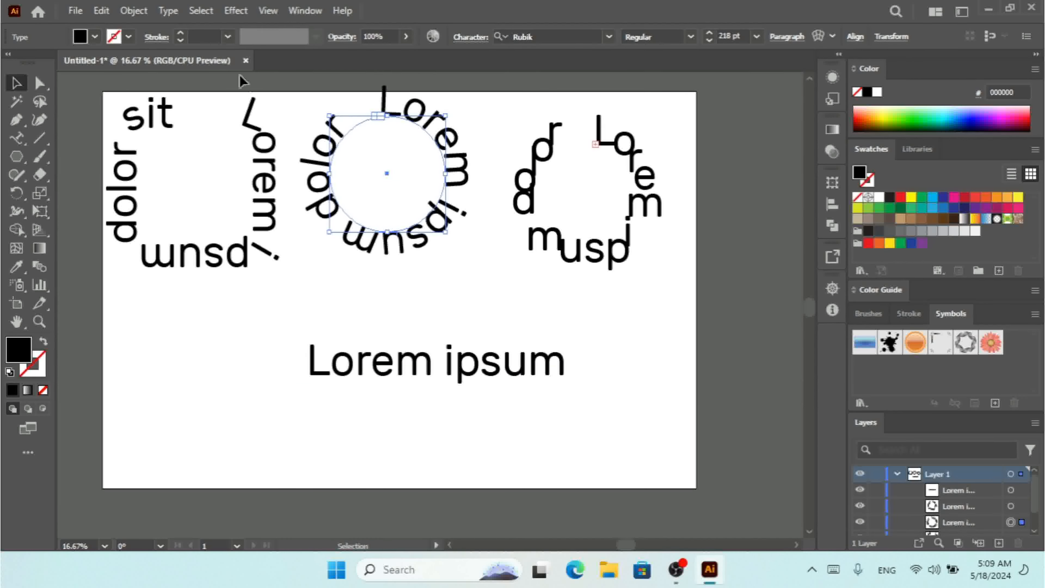
{"action": "left_click", "coordinate": [161, 15]}
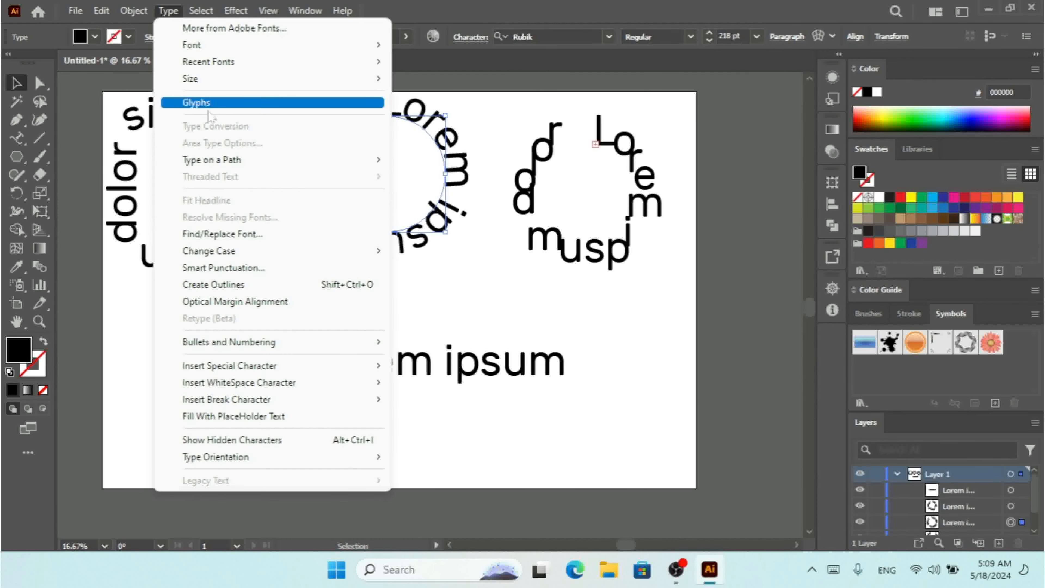
{"action": "mouse_move", "coordinate": [260, 159]}
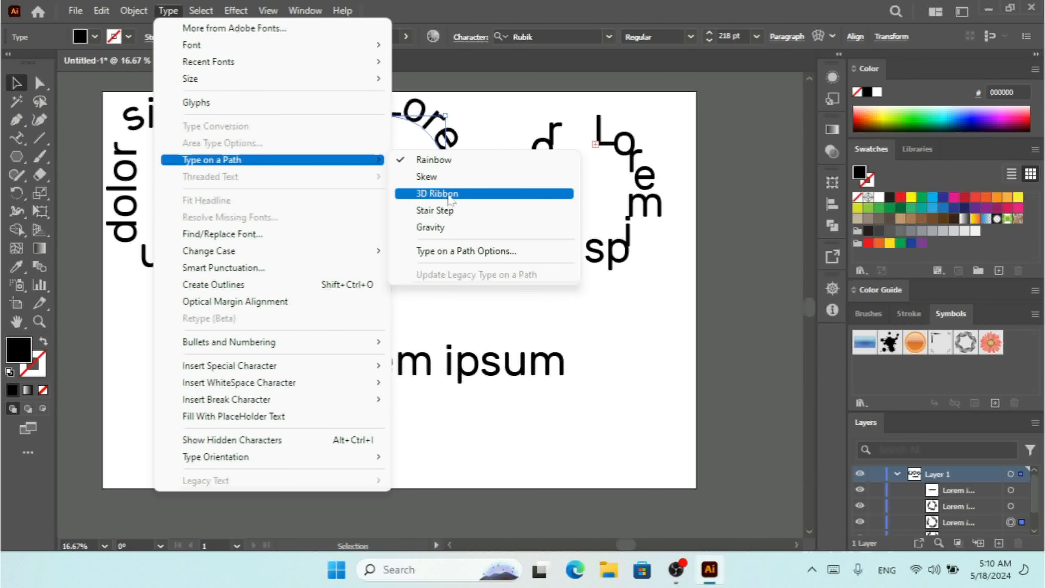
{"action": "left_click", "coordinate": [481, 199]}
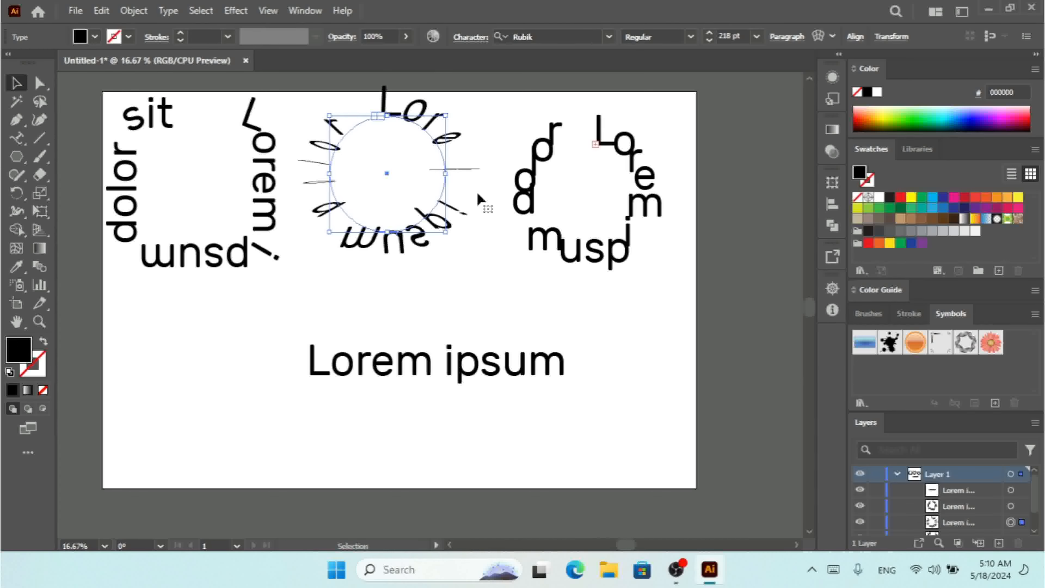
{"action": "key", "text": "ctrl+z"}
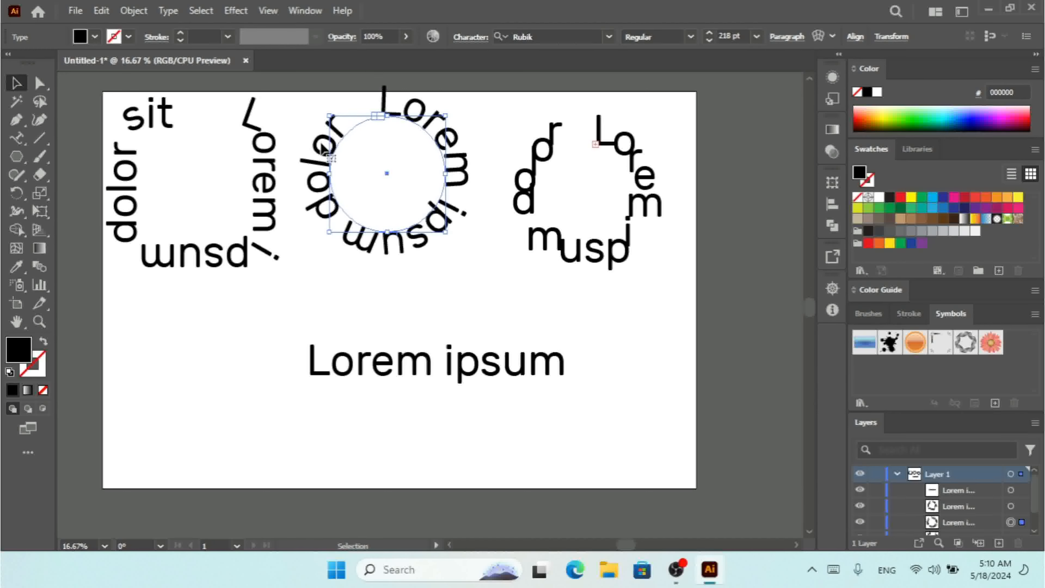
Step: Apply the Stair Step path effect to the circle's text
{"action": "left_click", "coordinate": [172, 8]}
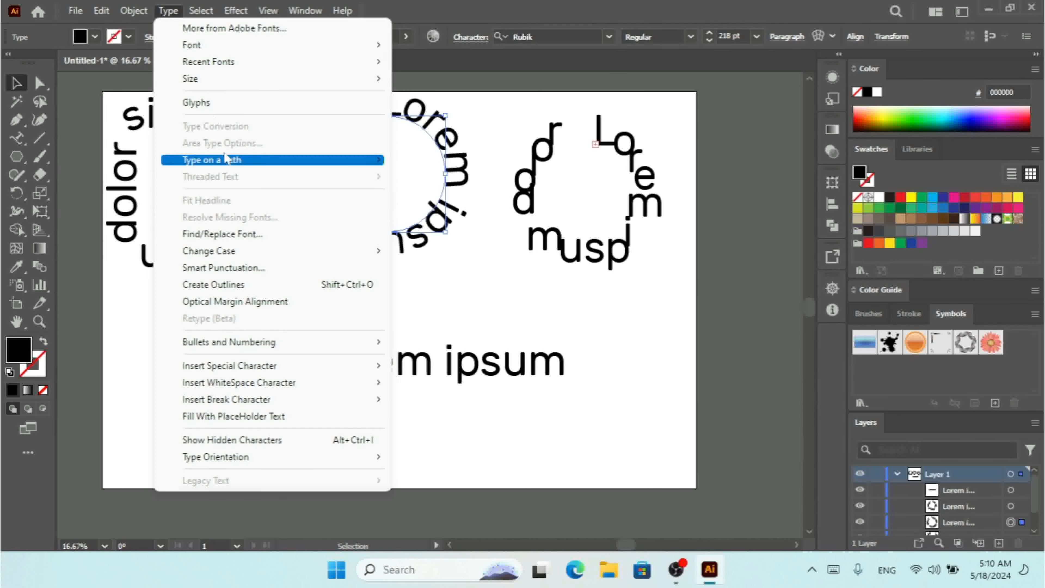
{"action": "mouse_move", "coordinate": [303, 161]}
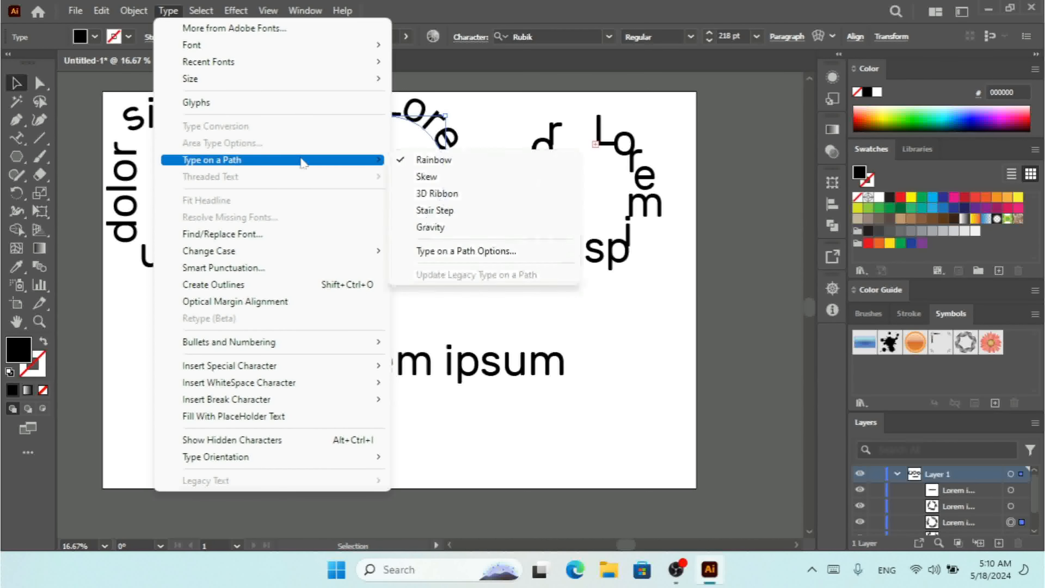
{"action": "left_click", "coordinate": [477, 216]}
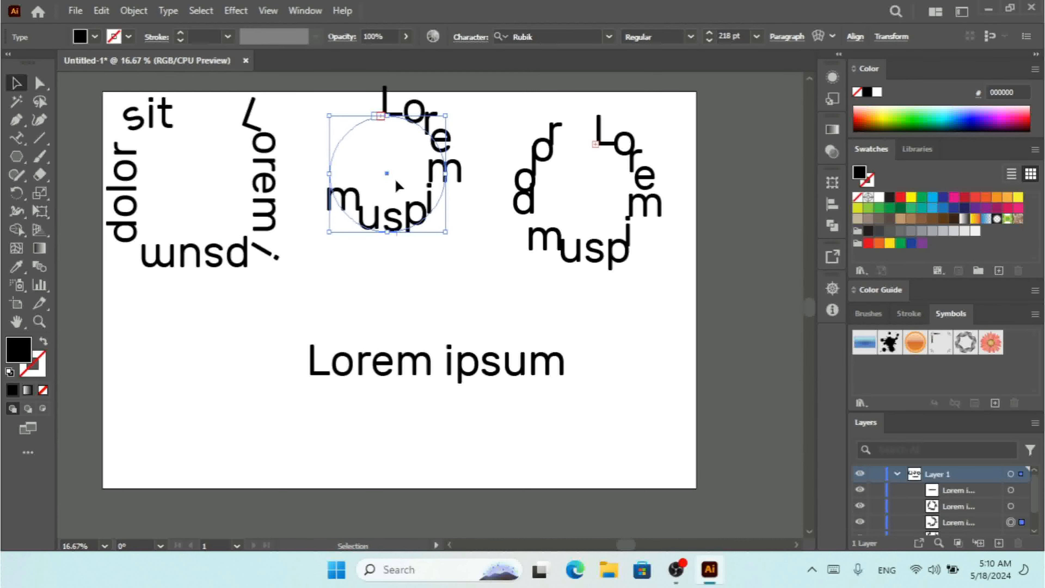
Step: Try the Stair Step path effect on the square's text and undo it
{"action": "left_click", "coordinate": [244, 229]}
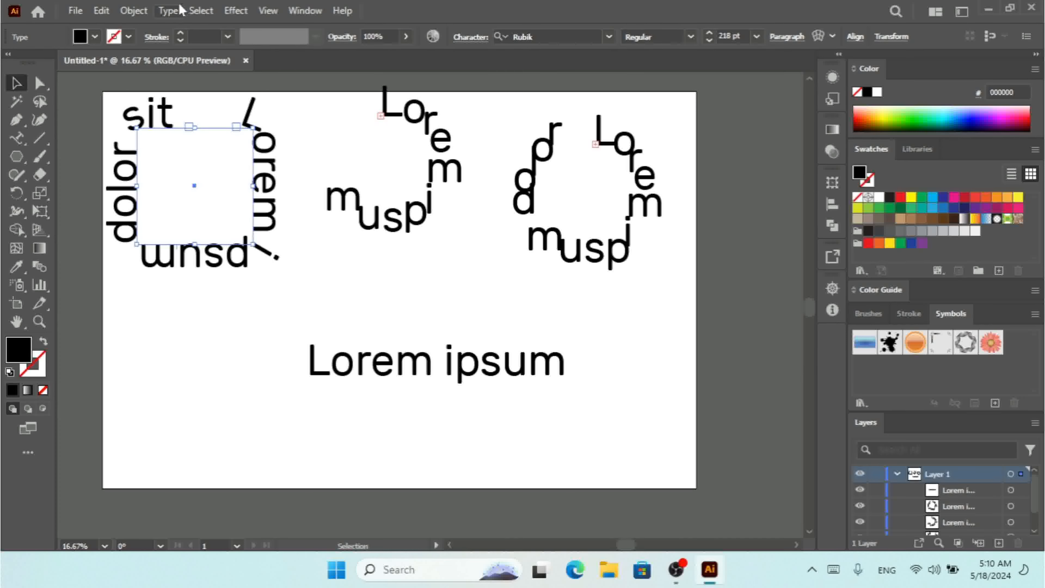
{"action": "left_click", "coordinate": [168, 11]}
{"action": "mouse_move", "coordinate": [288, 160]}
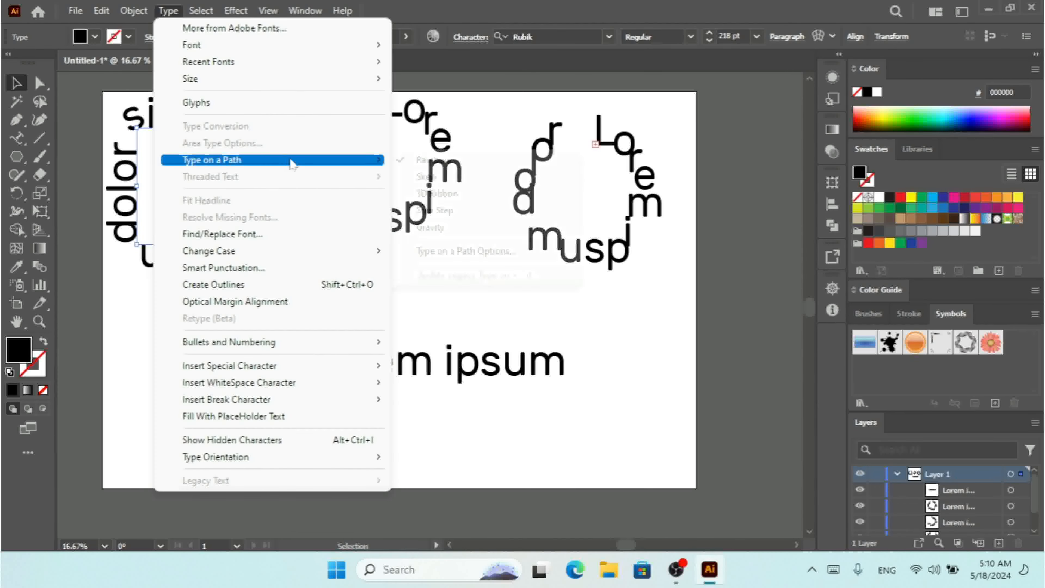
{"action": "left_click", "coordinate": [434, 210]}
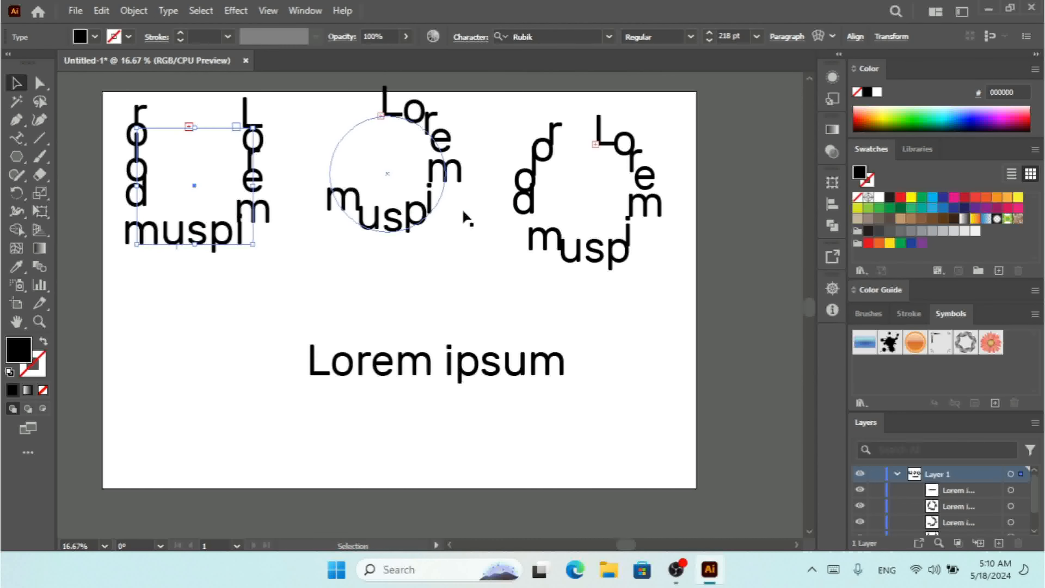
{"action": "key", "text": "ctrl+z"}
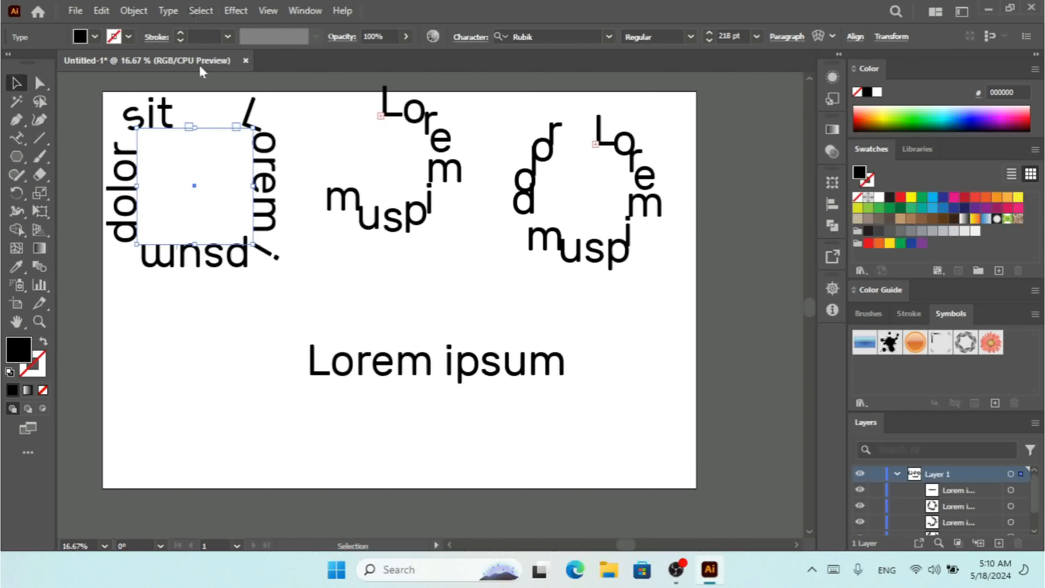
Step: Try the Gravity path effect on the square's text and undo it
{"action": "left_click", "coordinate": [179, 13]}
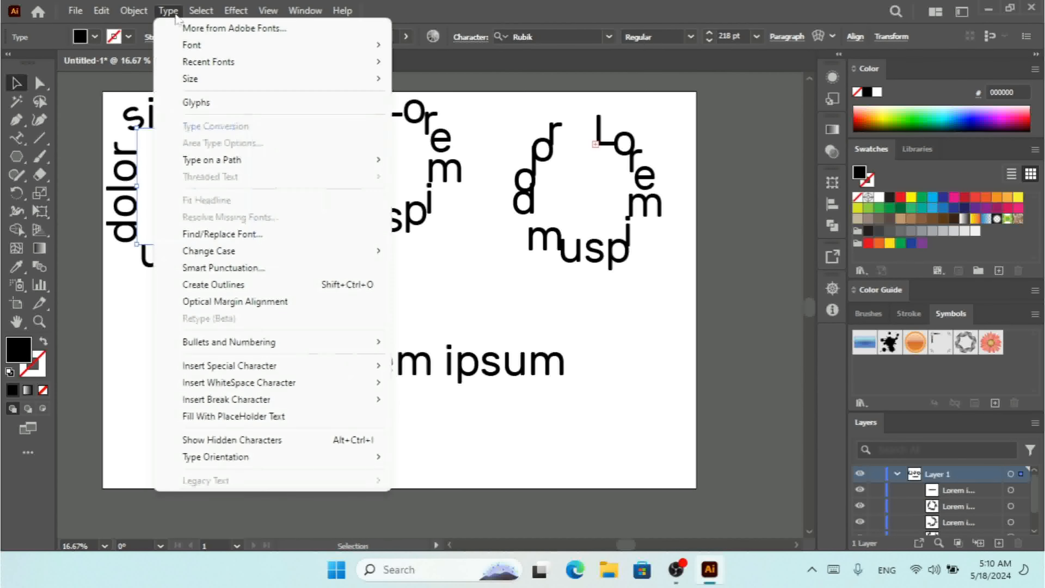
{"action": "mouse_move", "coordinate": [315, 162]}
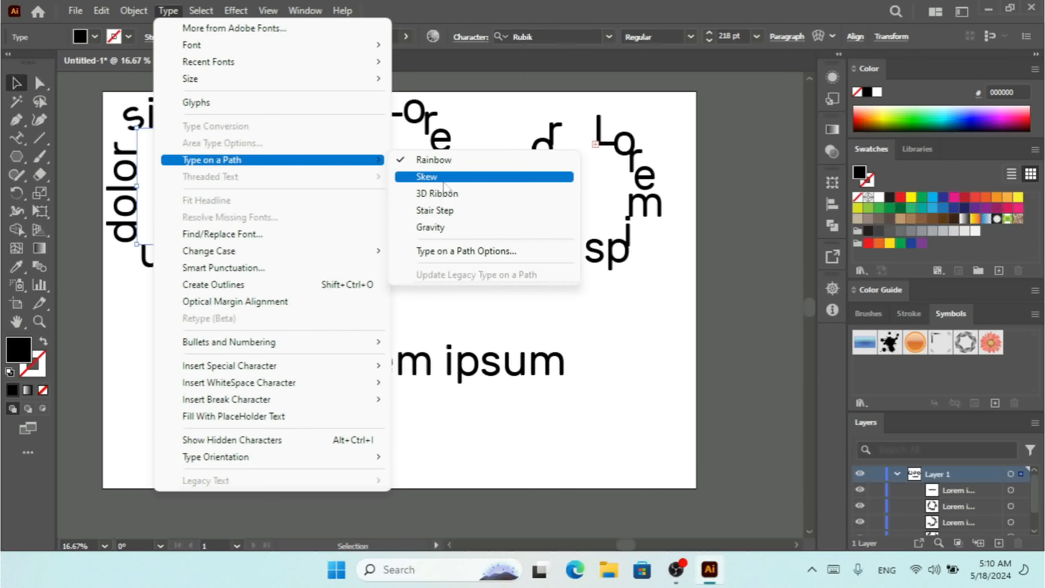
{"action": "left_click", "coordinate": [473, 228]}
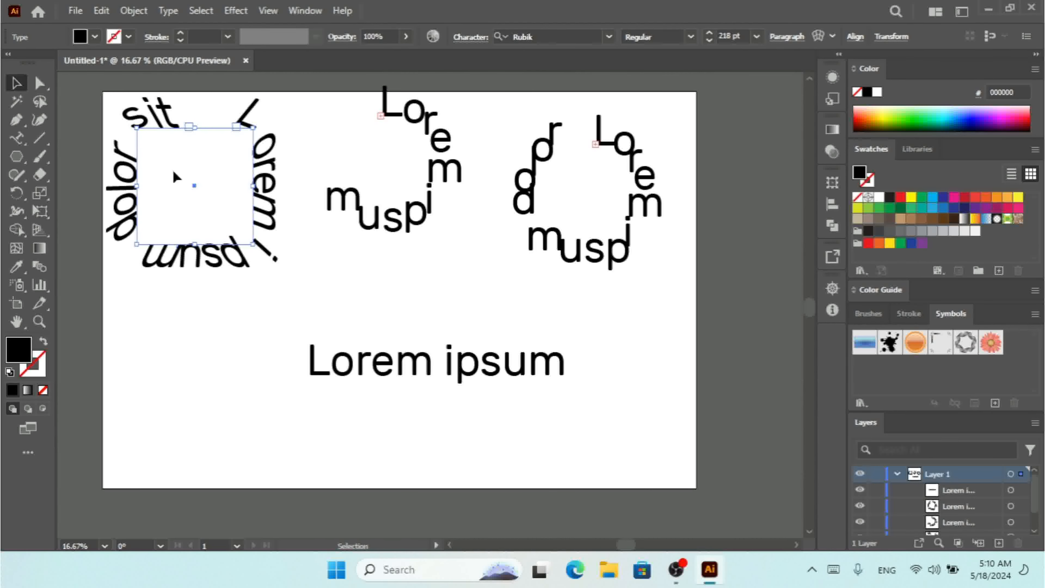
{"action": "key", "text": "a"}
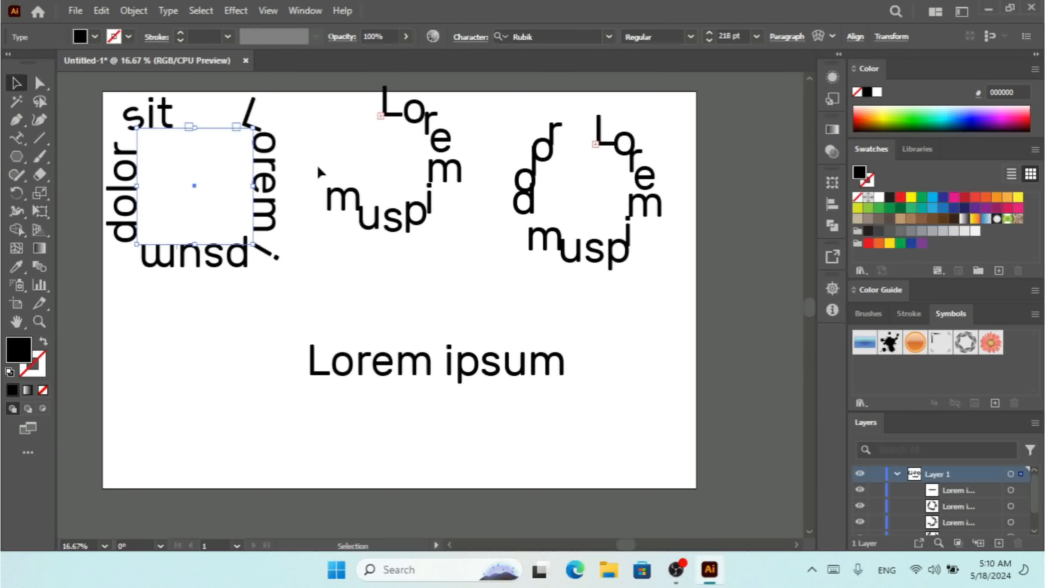
Step: Undo the Stair Step effects on the circle's and hexagon's texts and clear the selection
{"action": "key", "text": "v"}
{"action": "key", "text": "ctrl+a"}
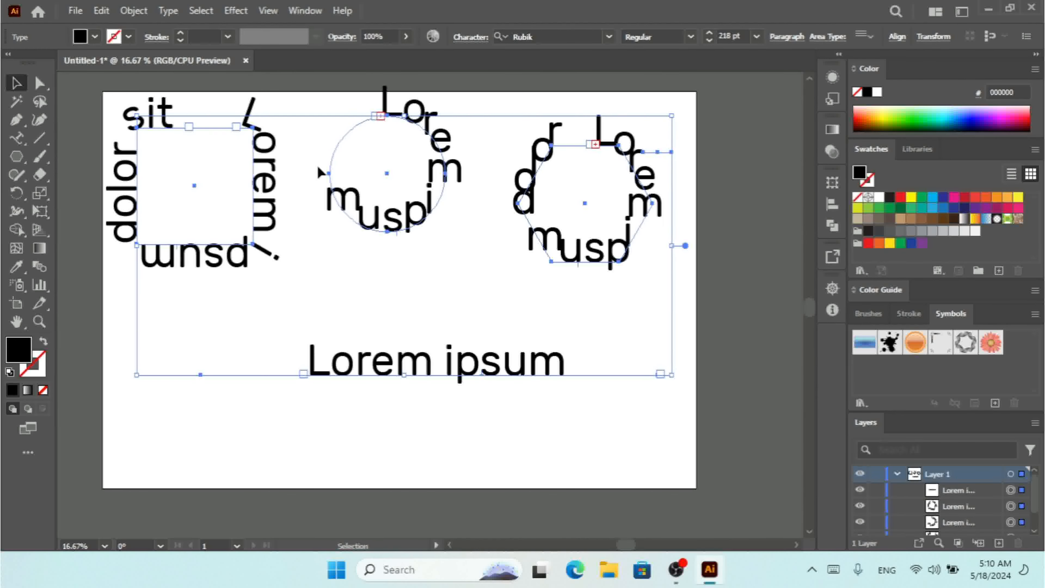
{"action": "left_click", "coordinate": [371, 259]}
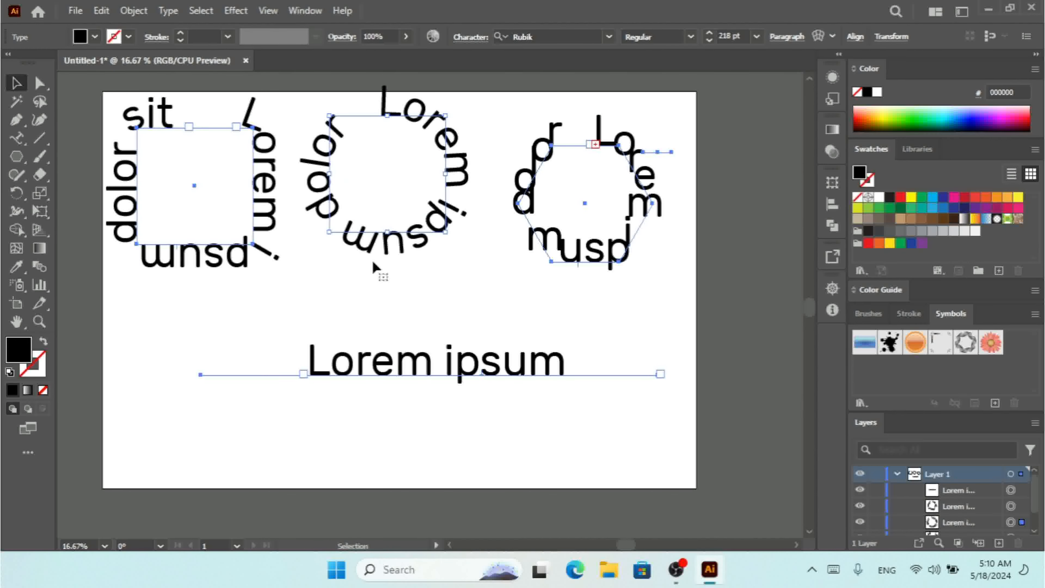
{"action": "key", "text": "ctrl+z"}
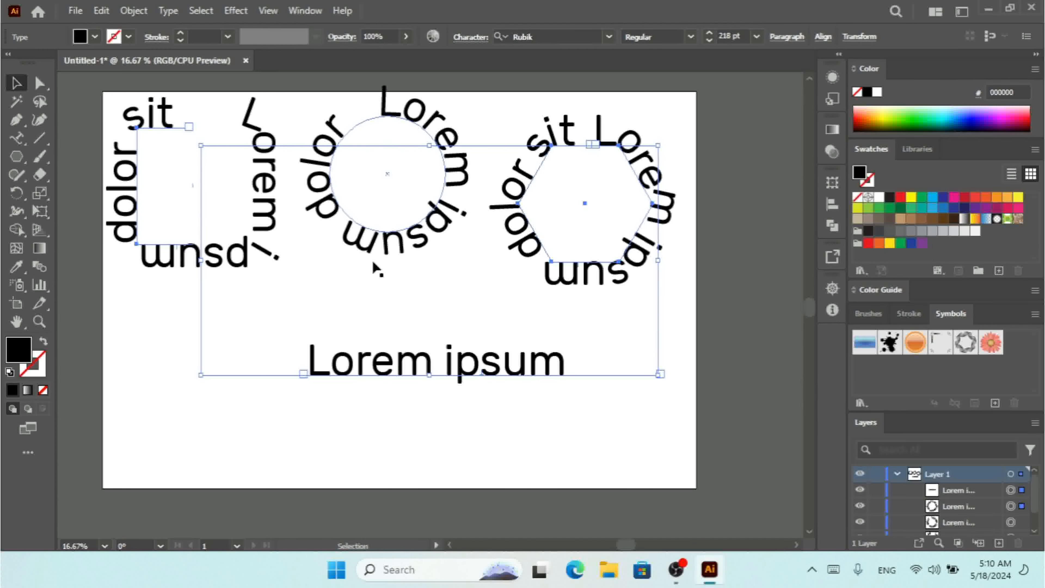
{"action": "left_click", "coordinate": [171, 402]}
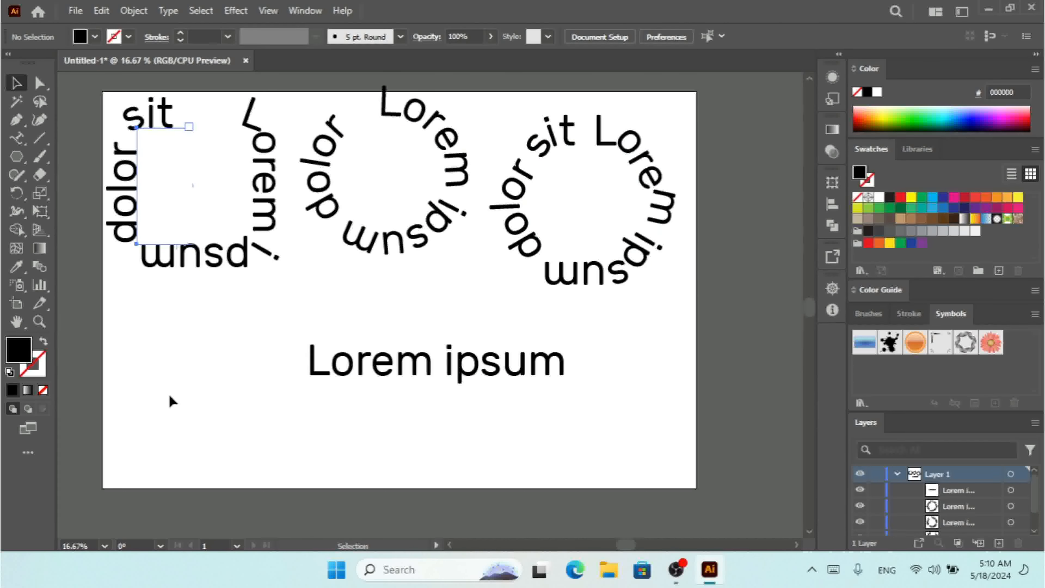
Step: Try the Gravity path effect on all four path texts at once and undo it
{"action": "key", "text": "ctrl+a"}
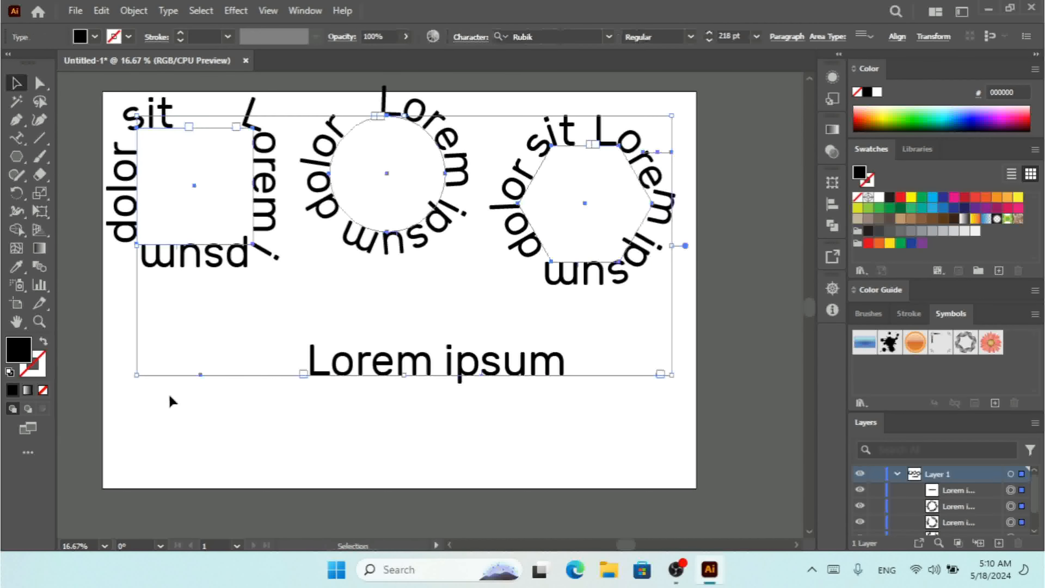
{"action": "left_click", "coordinate": [162, 12]}
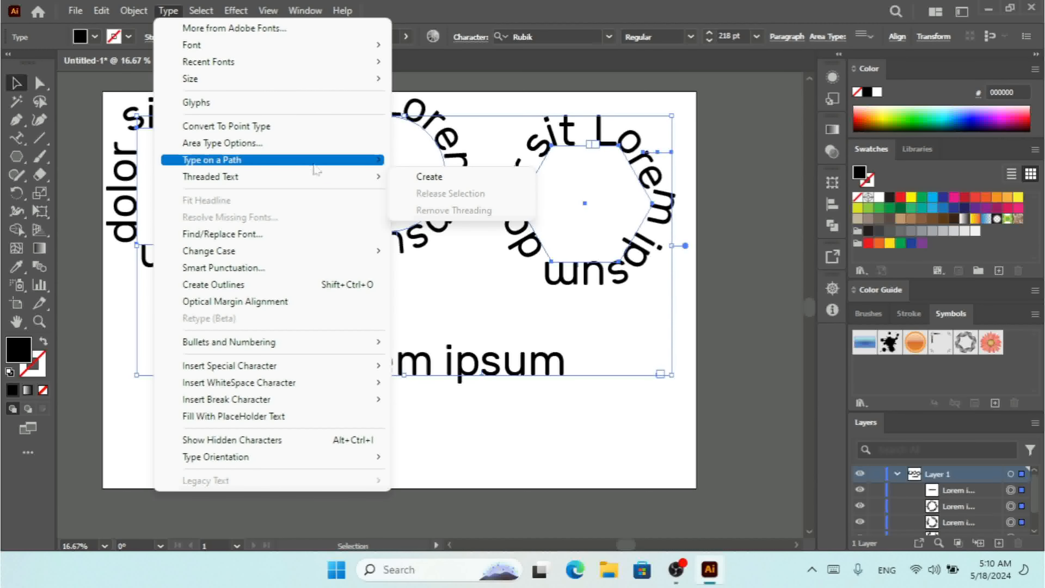
{"action": "mouse_move", "coordinate": [316, 168]}
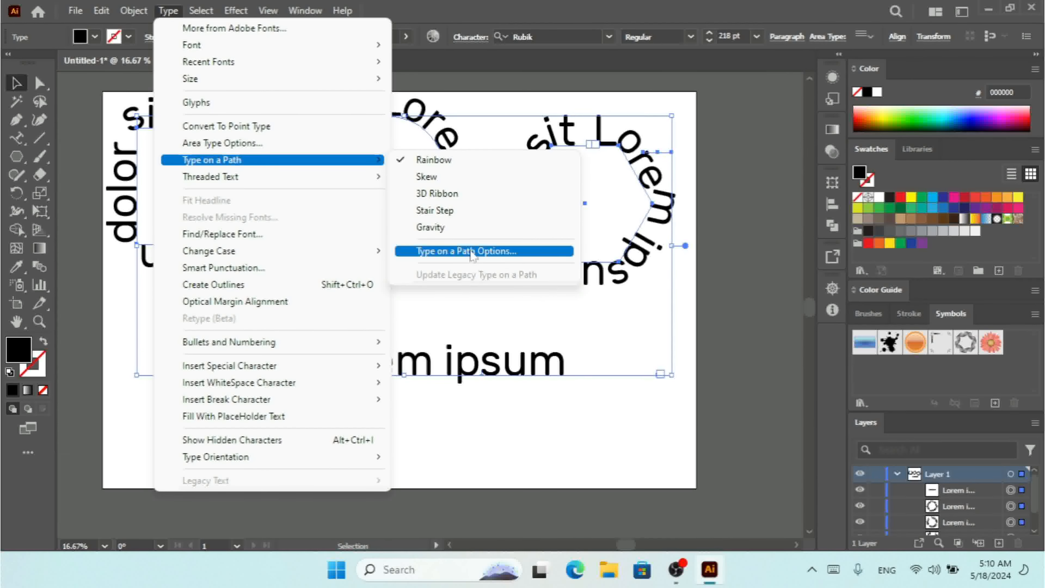
{"action": "left_click", "coordinate": [455, 228]}
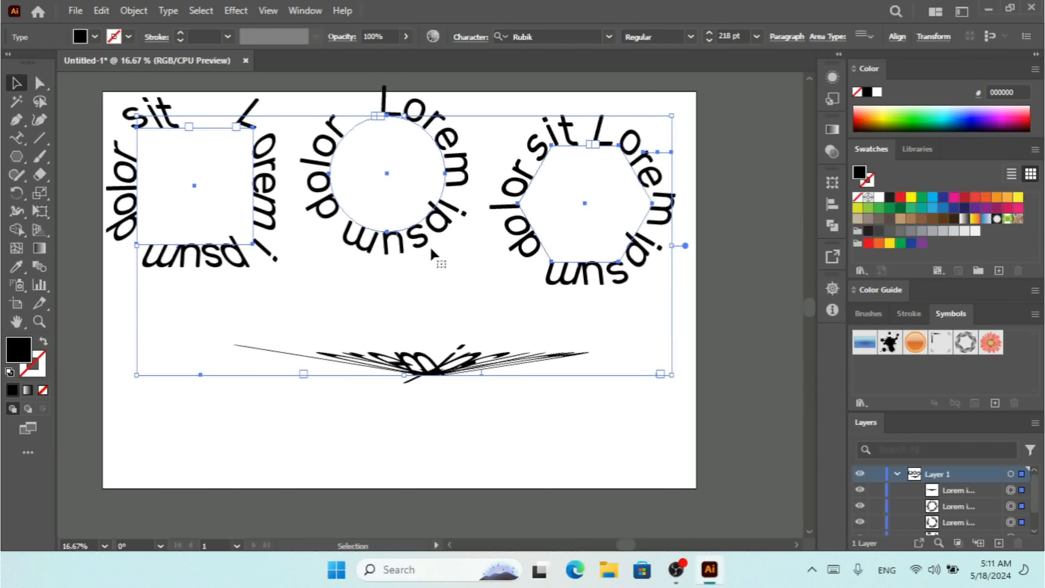
{"action": "key", "text": "ctrl+z"}
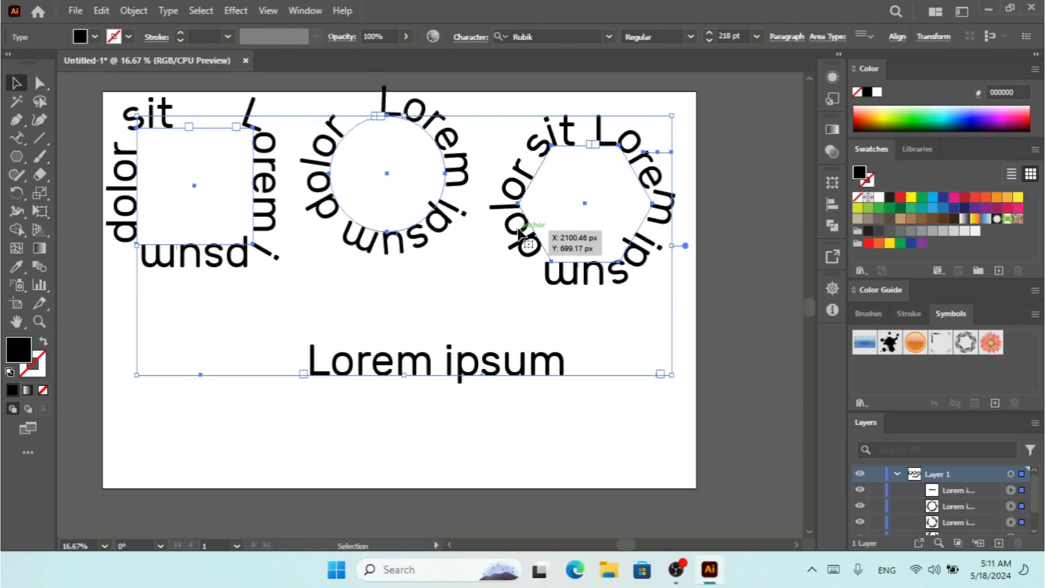
Step: Apply the Gravity effect once more to the selected path texts and undo it
{"action": "left_click", "coordinate": [167, 11]}
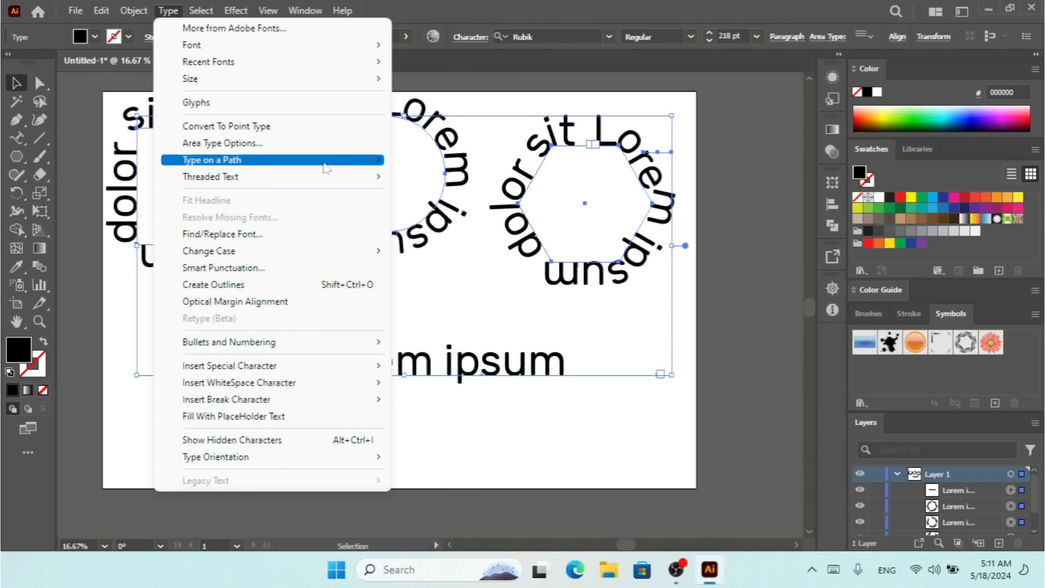
{"action": "left_click", "coordinate": [485, 228]}
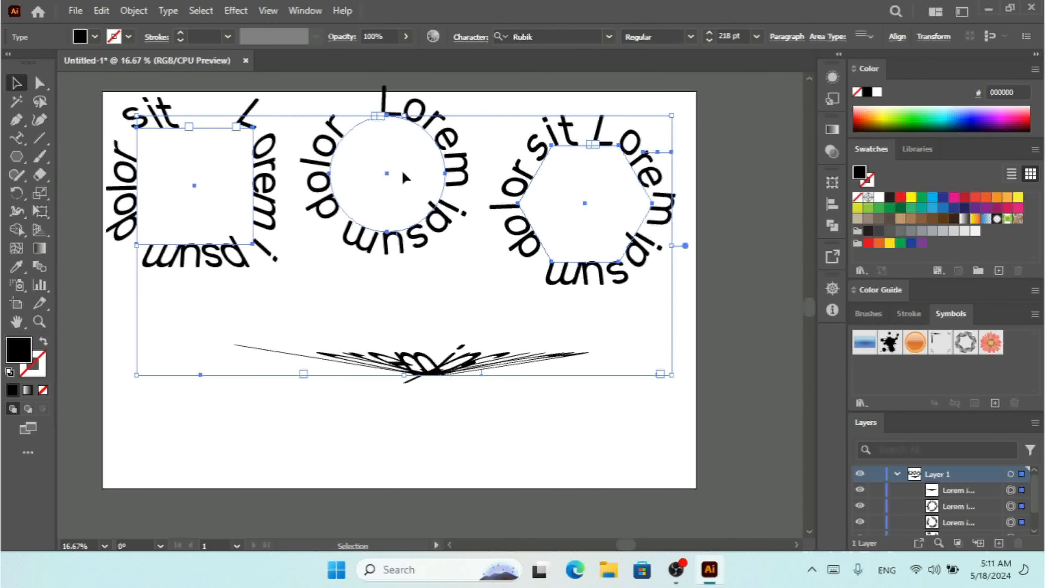
{"action": "key", "text": "ctrl+z"}
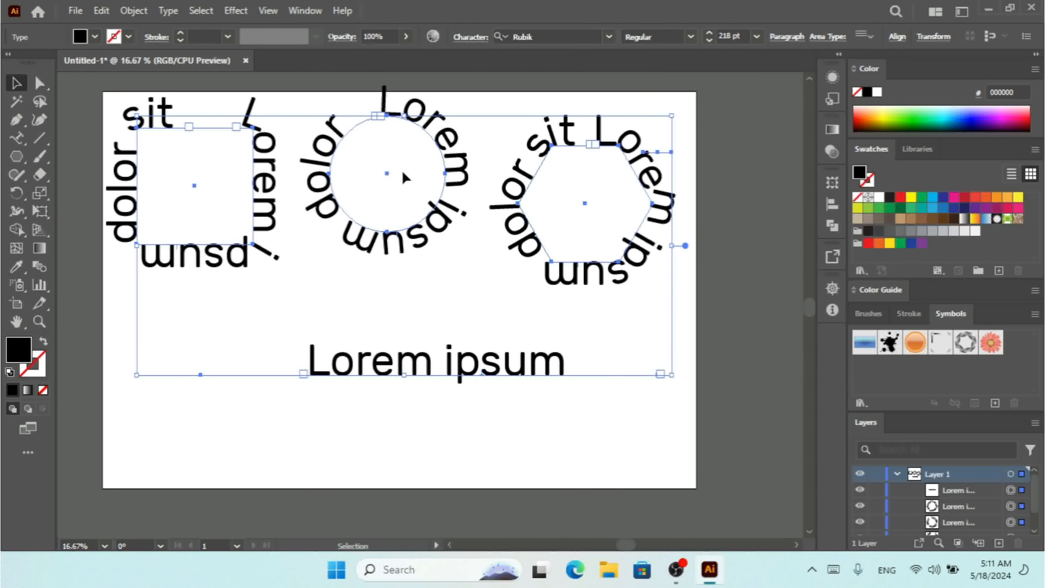
Step: Open the Type on a Path Options for the four selected texts and look through the available effects, keeping Rainbow
{"action": "left_click", "coordinate": [168, 10]}
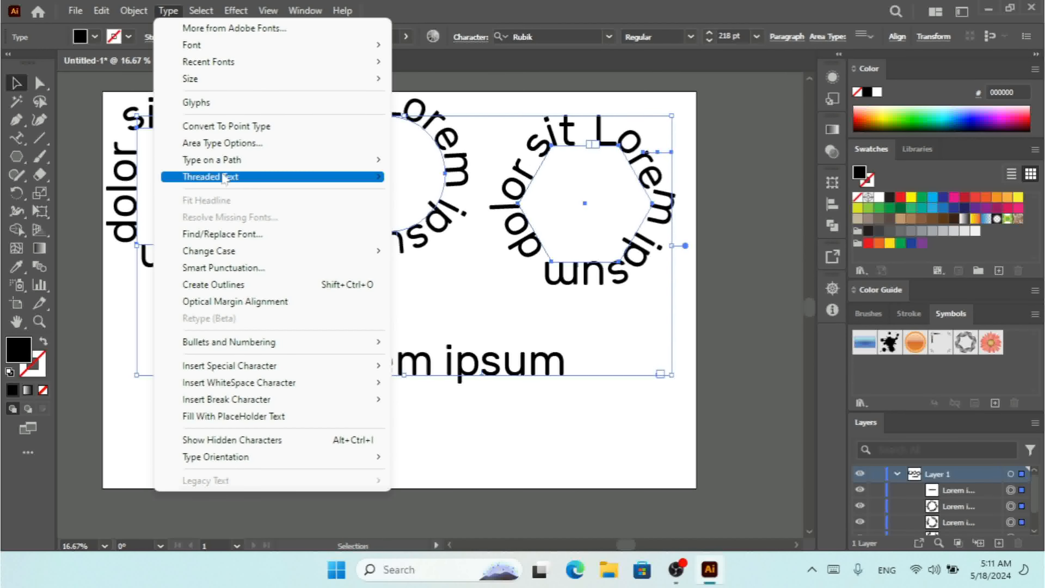
{"action": "mouse_move", "coordinate": [251, 161]}
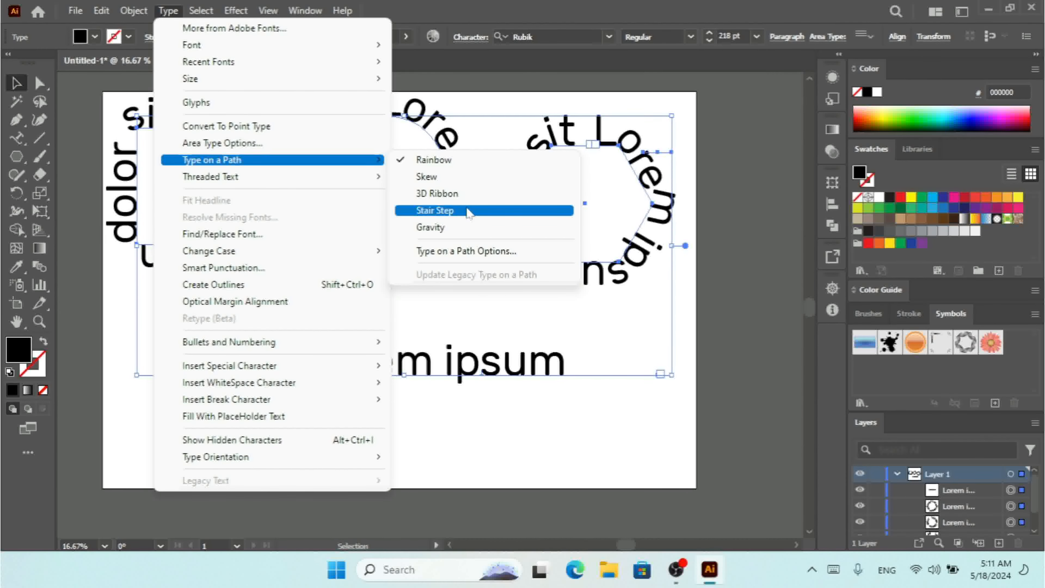
{"action": "left_click", "coordinate": [475, 252]}
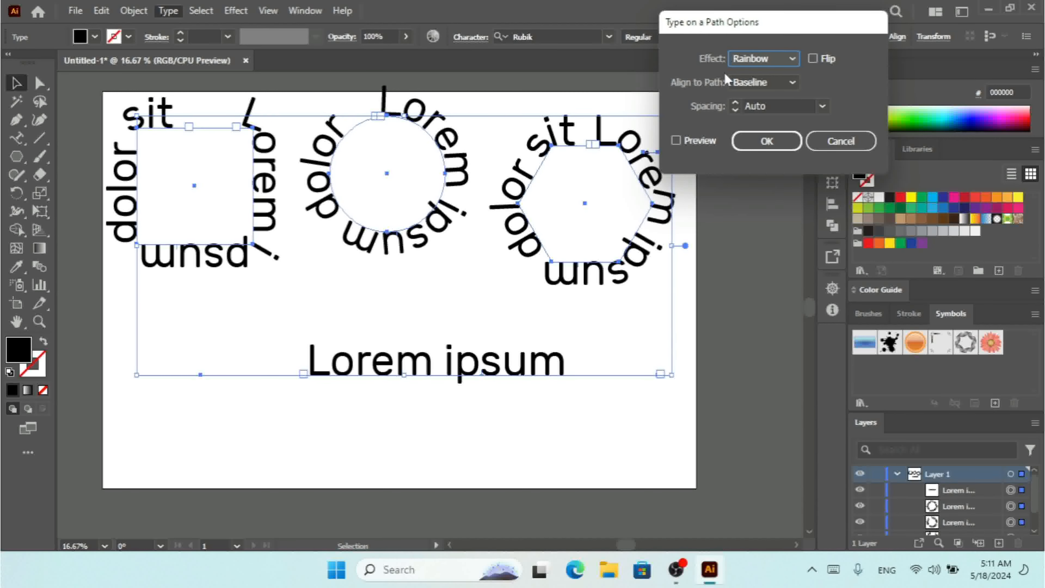
{"action": "left_click_drag", "start_coordinate": [760, 30], "coordinate": [727, 74]}
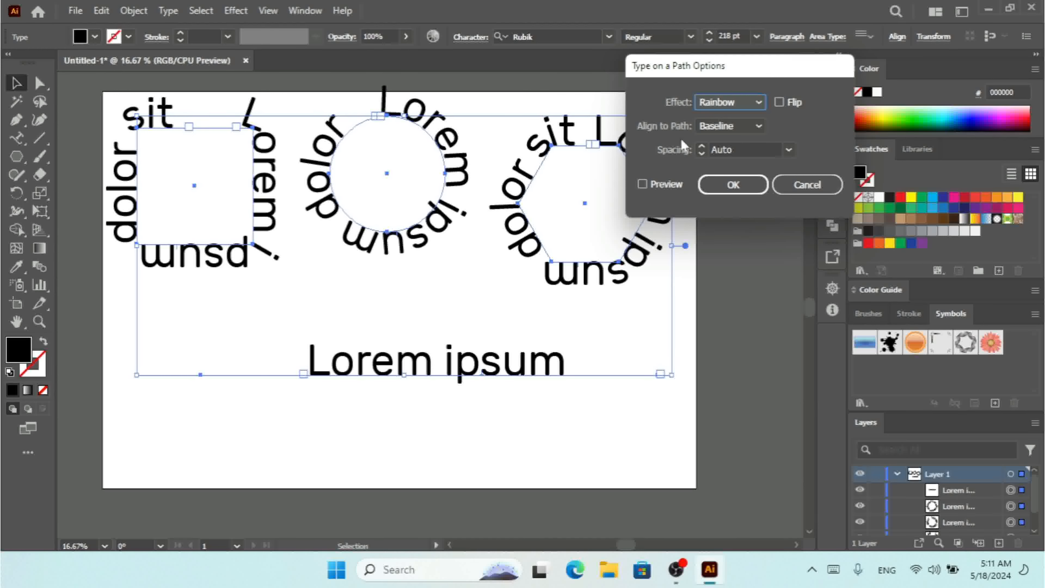
{"action": "left_click", "coordinate": [722, 106]}
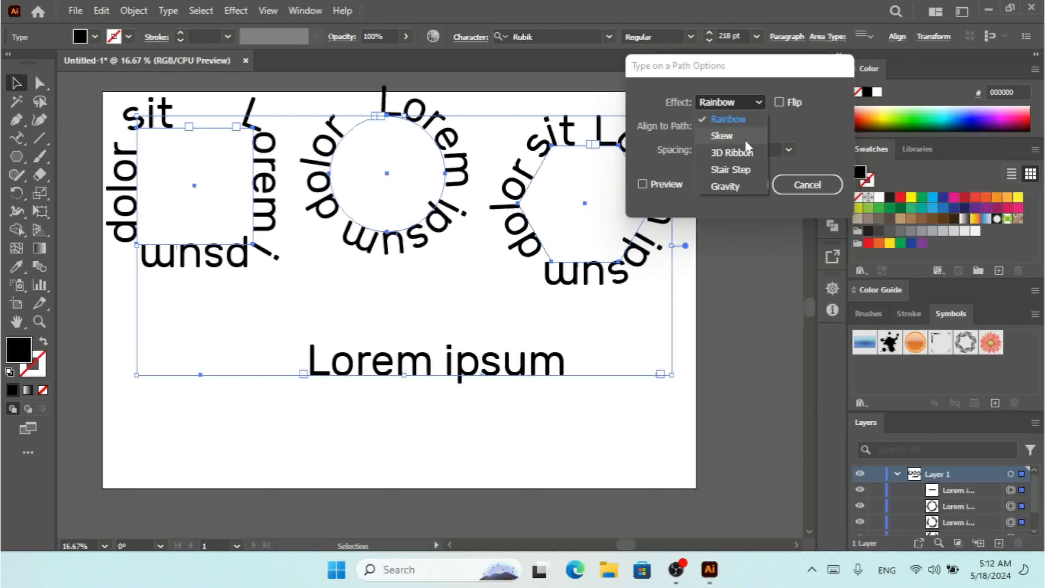
{"action": "left_click", "coordinate": [674, 102]}
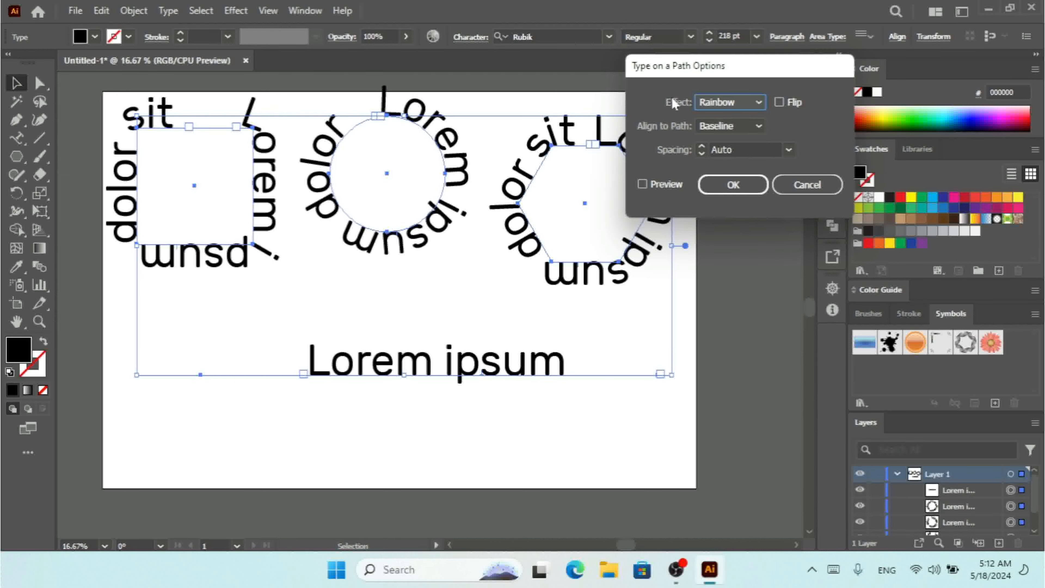
Step: Preview the selected path texts with the Flip option on and off, leaving them unflipped
{"action": "left_click", "coordinate": [782, 102]}
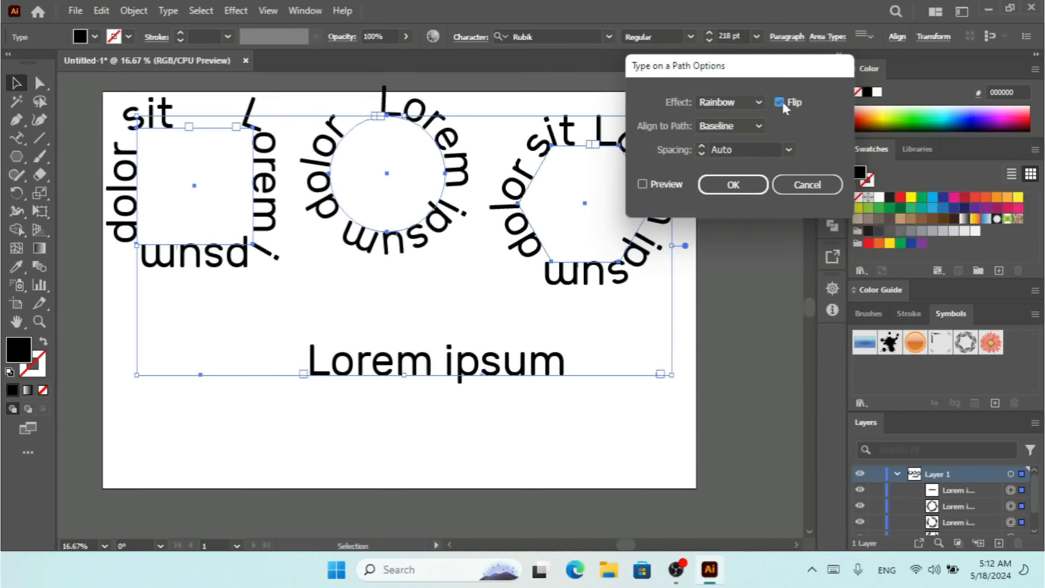
{"action": "left_click", "coordinate": [650, 185]}
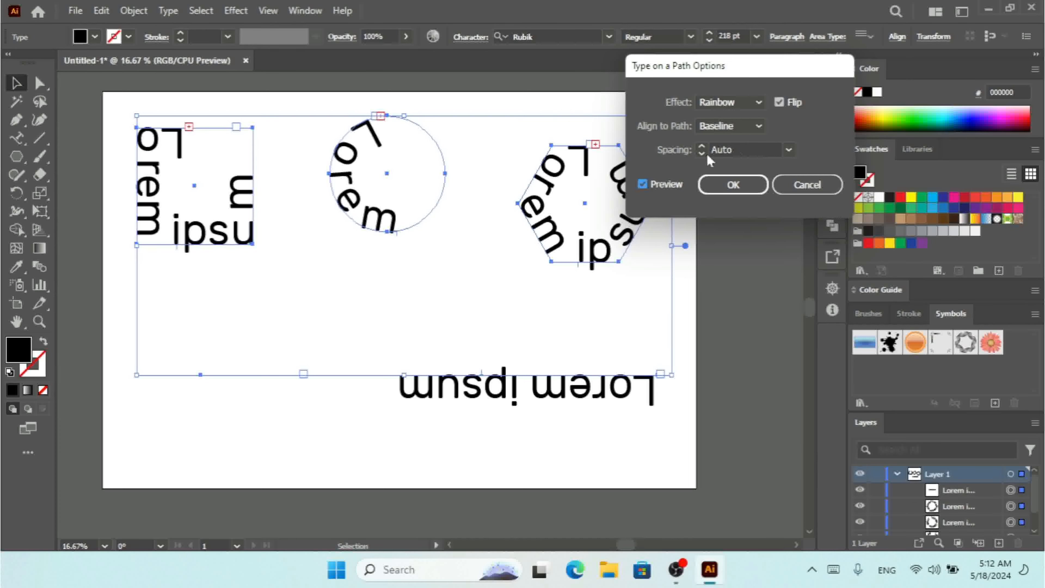
{"action": "left_click", "coordinate": [778, 103]}
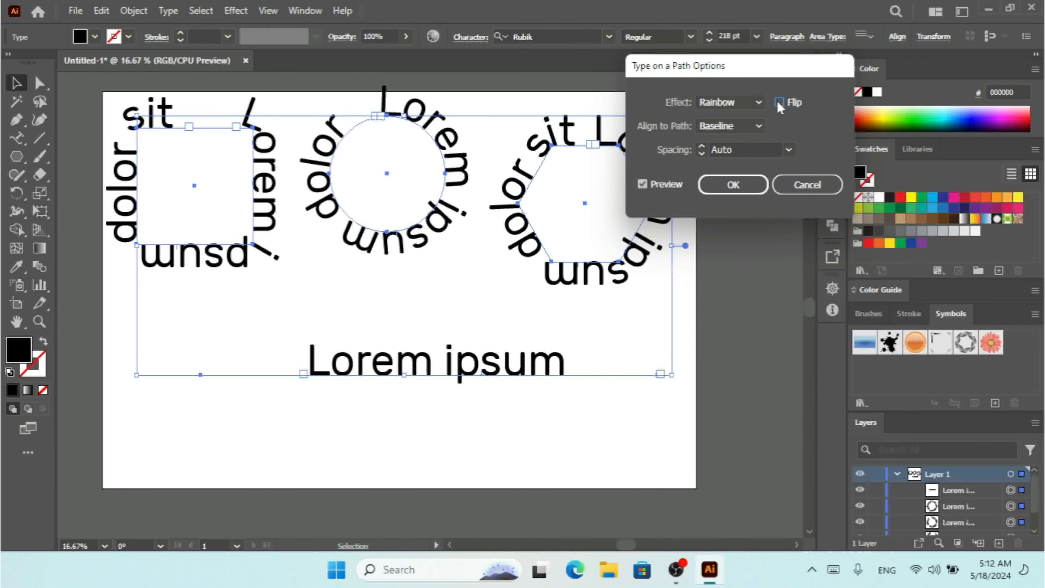
{"action": "left_click", "coordinate": [778, 103]}
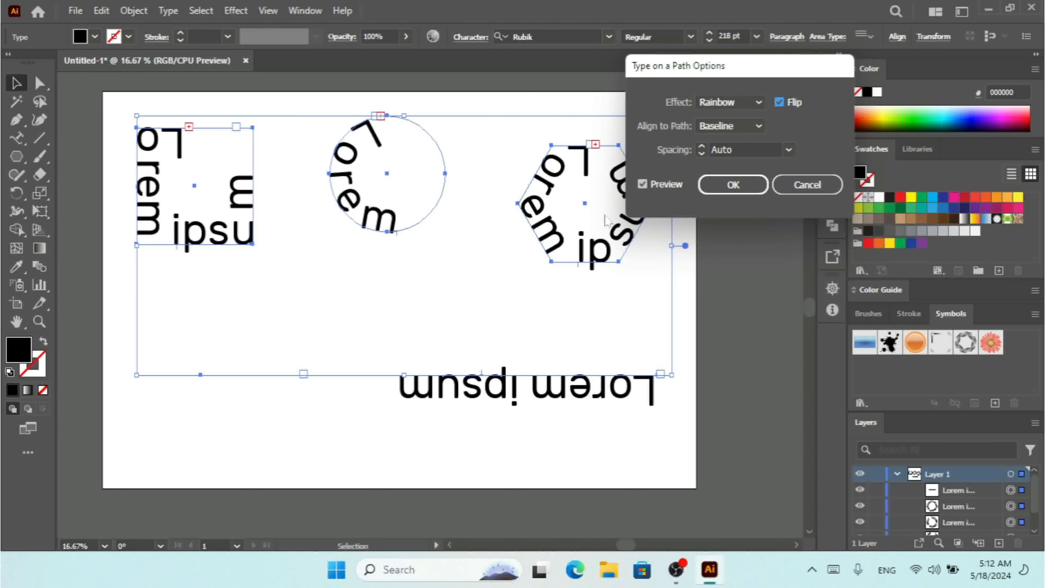
{"action": "left_click", "coordinate": [784, 100]}
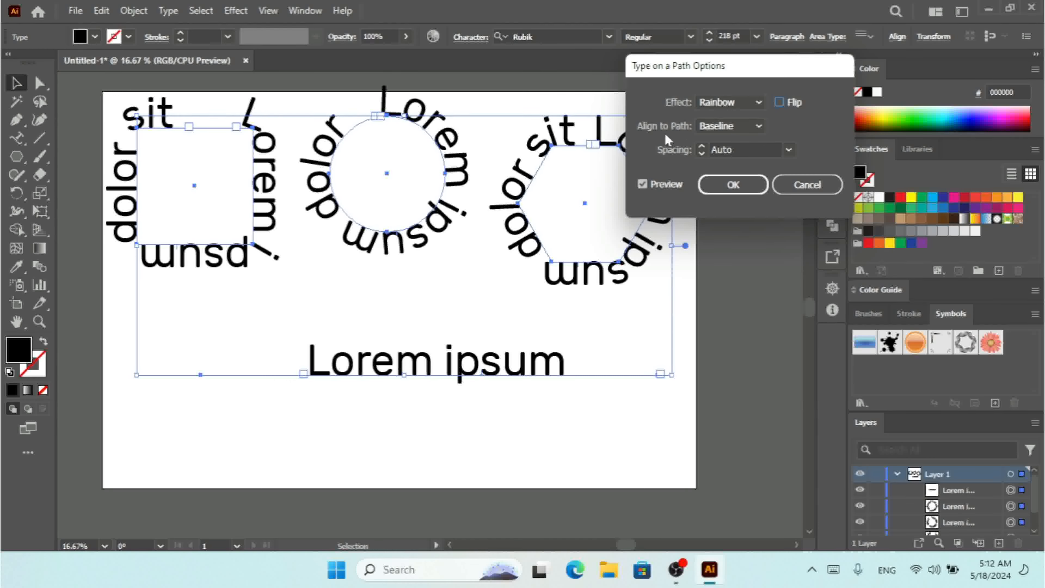
Step: Try the Ascender, Descender and Center path alignments on the selected texts and return to Baseline
{"action": "left_click", "coordinate": [732, 129]}
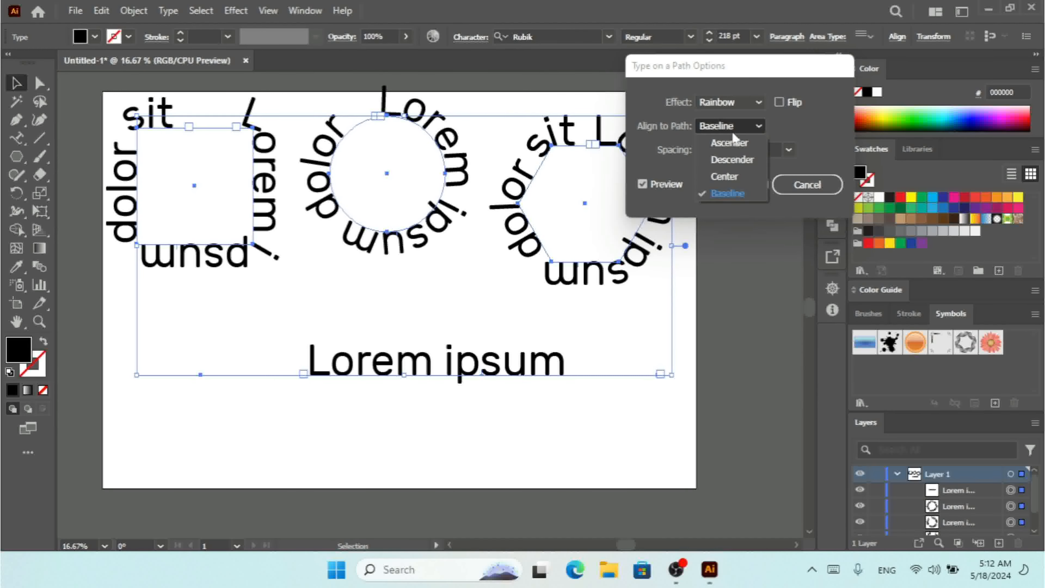
{"action": "left_click", "coordinate": [747, 144]}
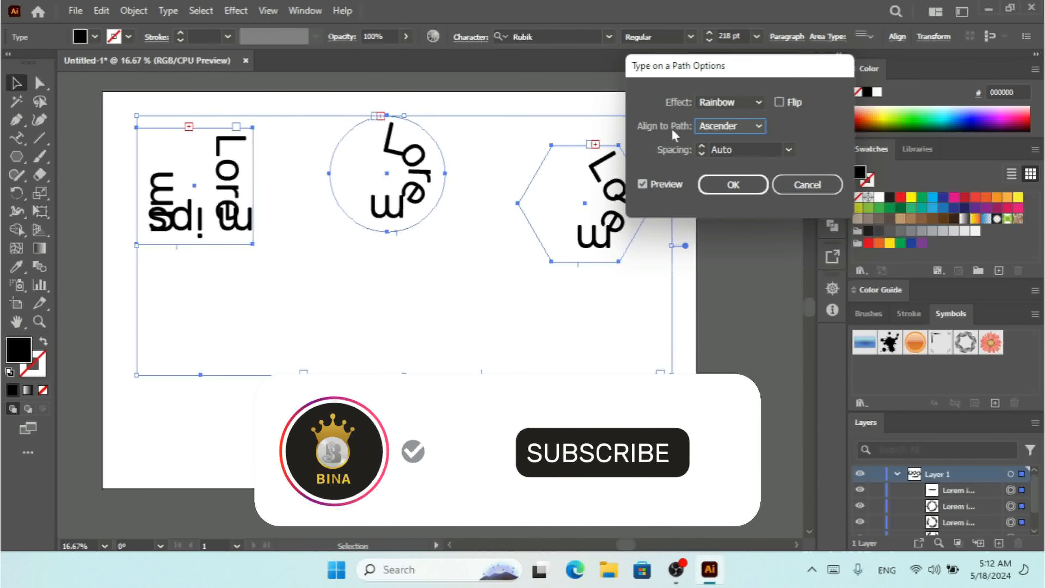
{"action": "left_click", "coordinate": [720, 127]}
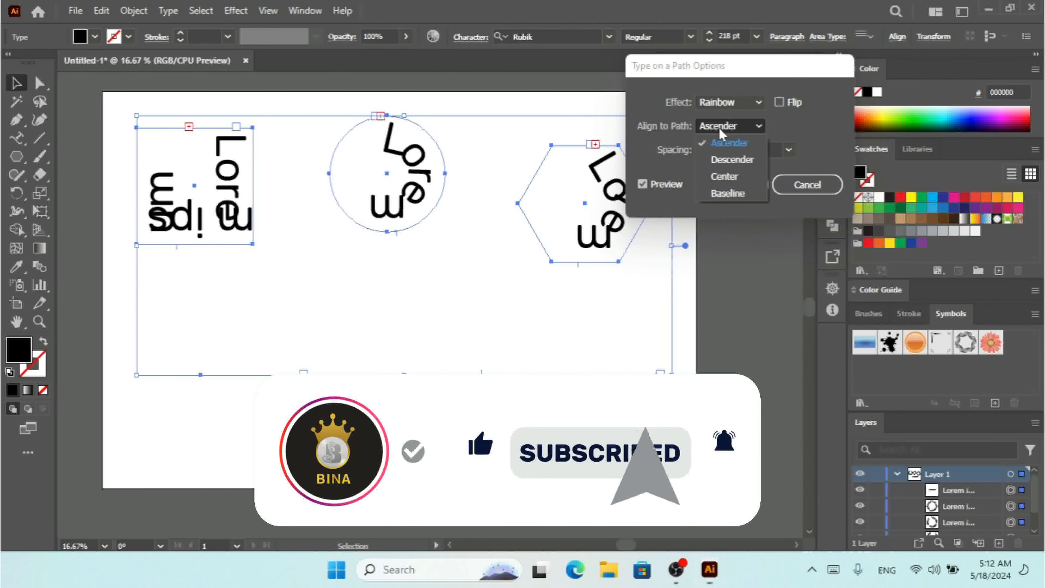
{"action": "left_click", "coordinate": [741, 163]}
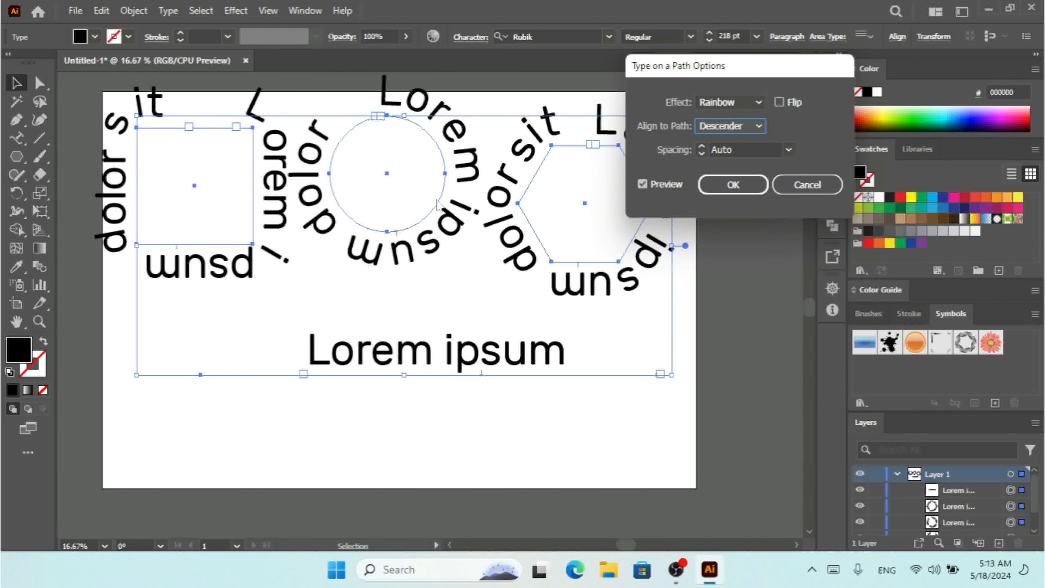
{"action": "left_click", "coordinate": [733, 130]}
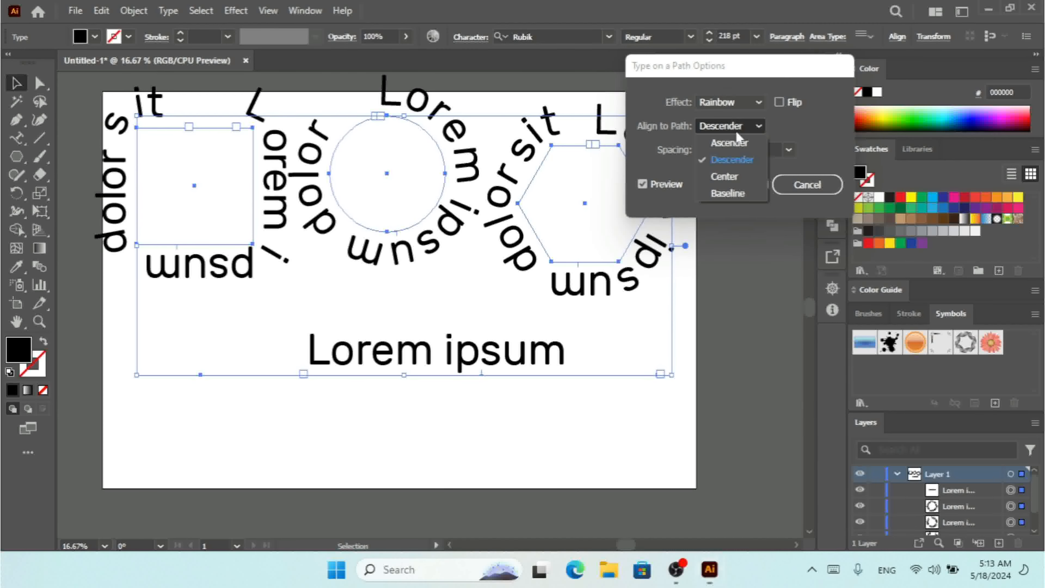
{"action": "left_click", "coordinate": [725, 176]}
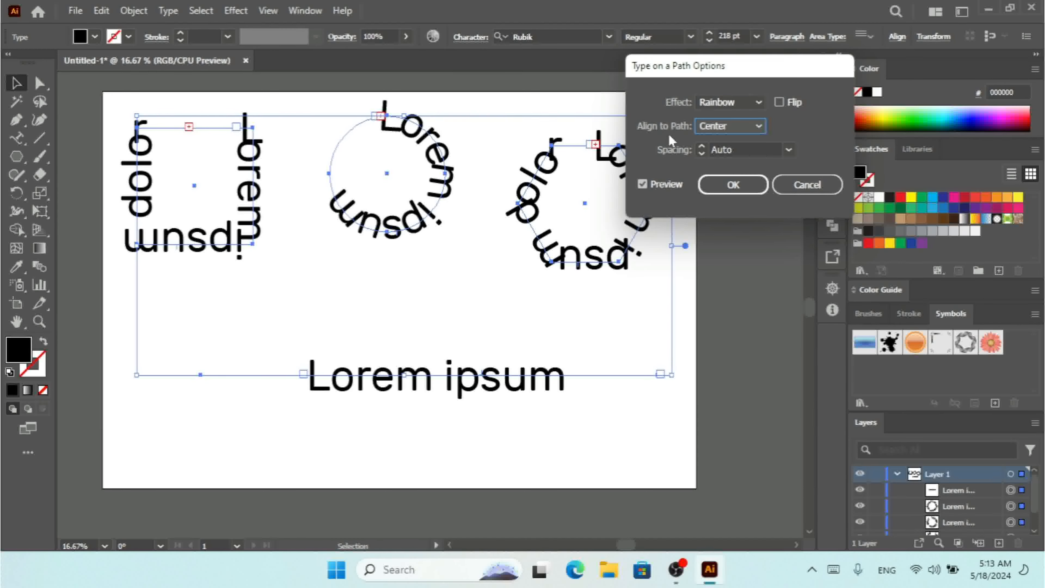
{"action": "left_click", "coordinate": [723, 126]}
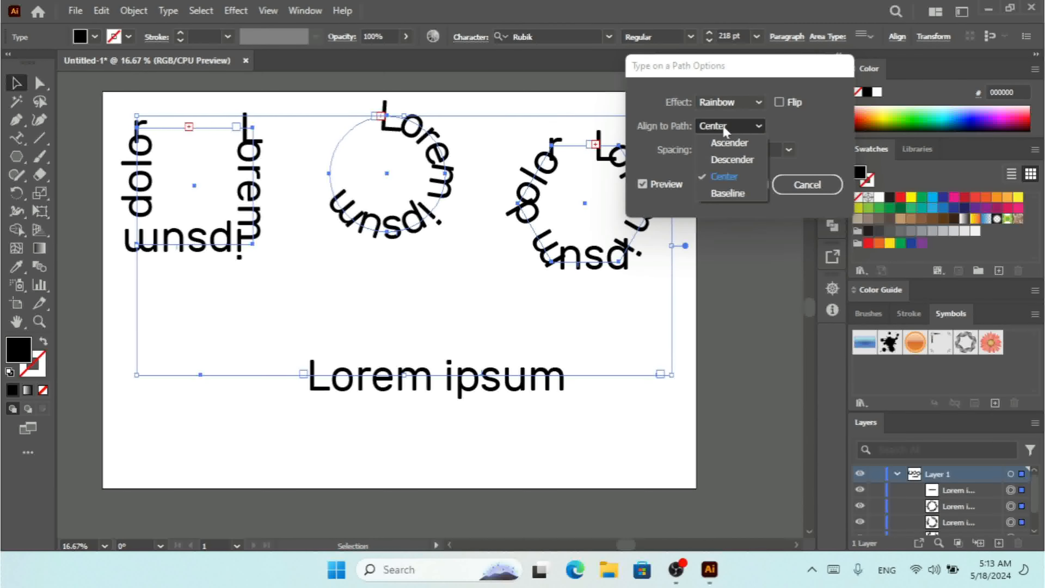
{"action": "left_click", "coordinate": [729, 194]}
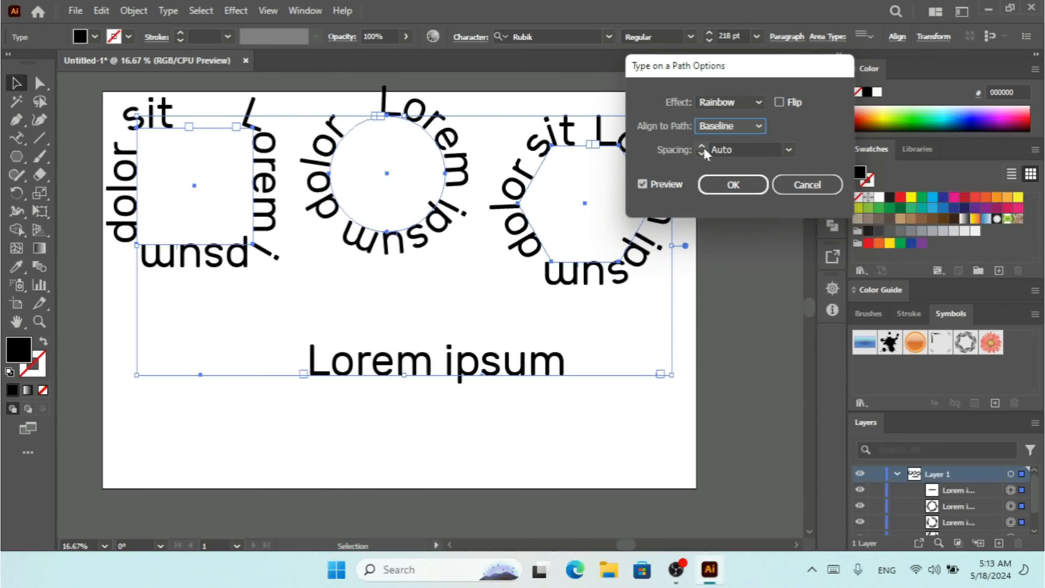
Step: Set the spacing of the four path texts to 30 pt and apply the path options
{"action": "left_click", "coordinate": [788, 151]}
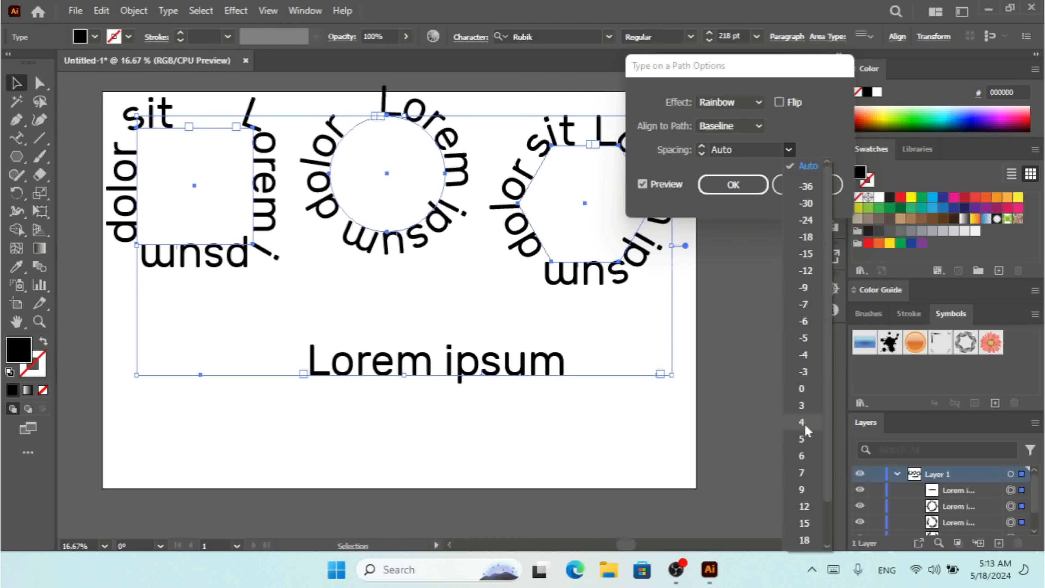
{"action": "left_click_drag", "start_coordinate": [828, 402], "coordinate": [831, 475]}
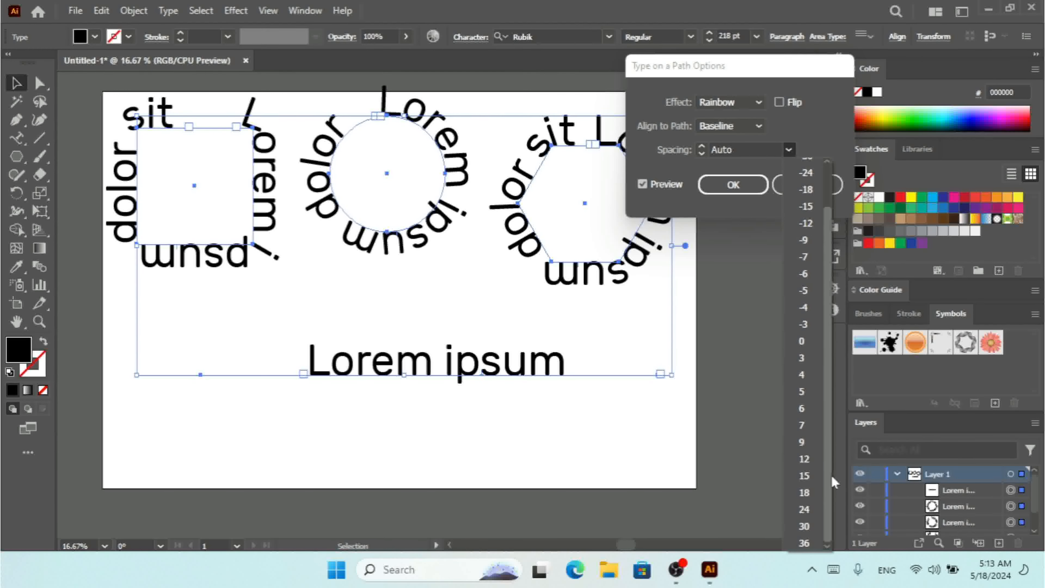
{"action": "left_click", "coordinate": [807, 487]}
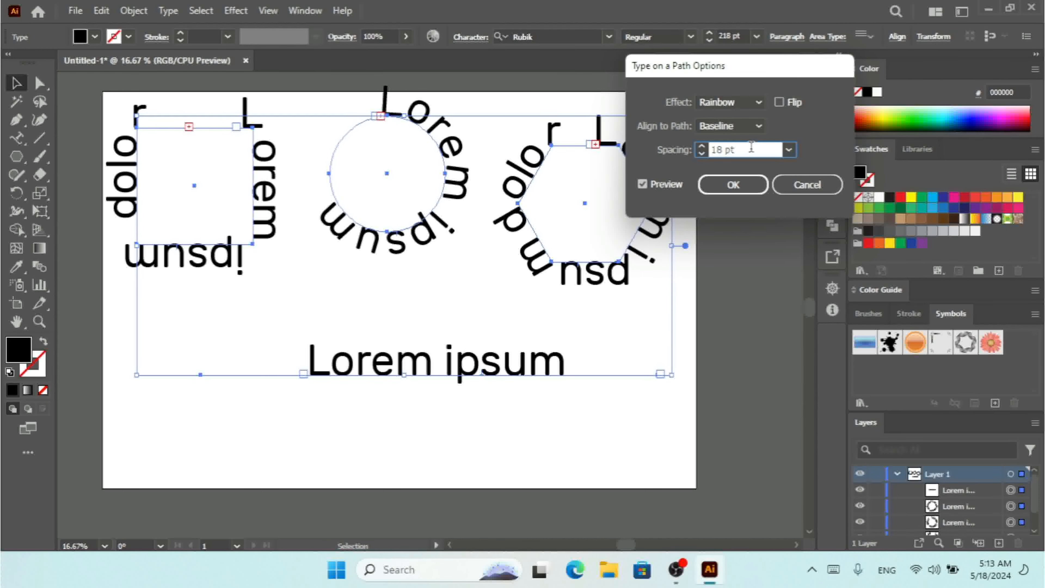
{"action": "left_click", "coordinate": [701, 148]}
{"action": "left_click", "coordinate": [701, 148]}
{"action": "left_click", "coordinate": [701, 148]}
{"action": "left_click", "coordinate": [700, 147]}
{"action": "left_click", "coordinate": [700, 147]}
{"action": "left_click", "coordinate": [699, 147]}
{"action": "left_click", "coordinate": [700, 147]}
{"action": "left_click", "coordinate": [699, 147]}
{"action": "left_click", "coordinate": [699, 147]}
{"action": "left_click", "coordinate": [700, 147]}
{"action": "left_click", "coordinate": [699, 147]}
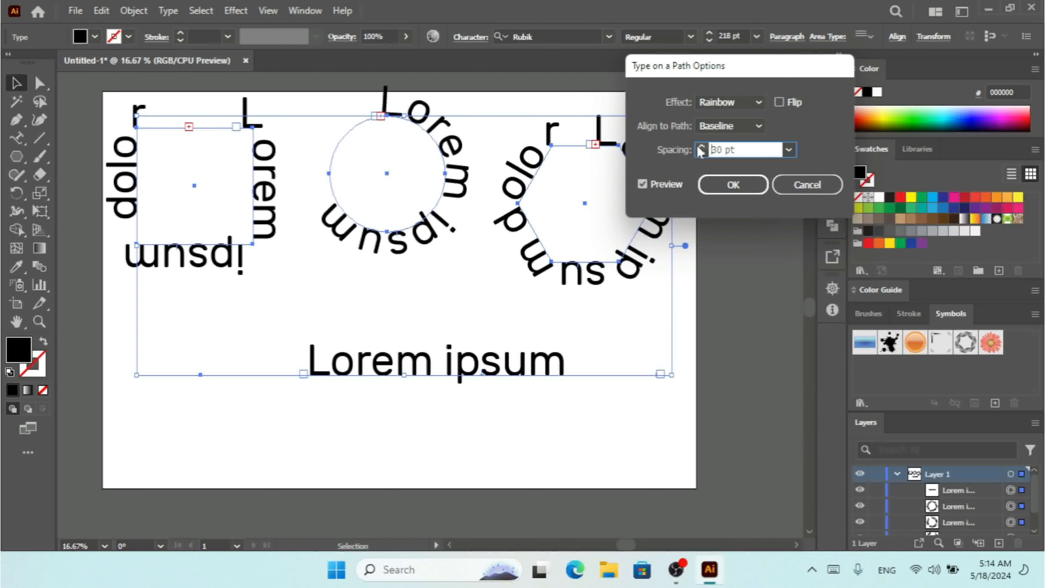
{"action": "left_click", "coordinate": [734, 187]}
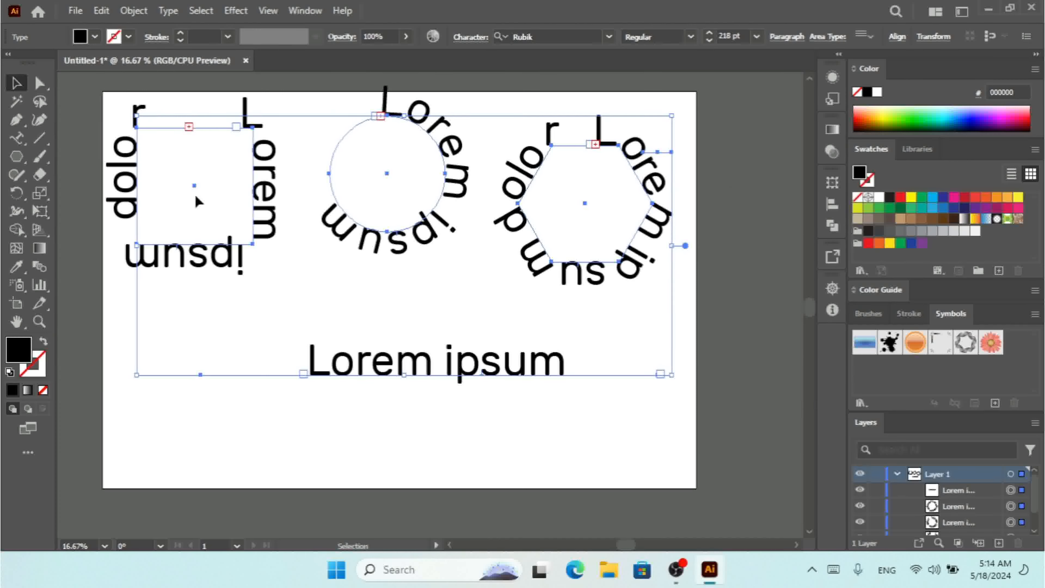
Step: Review the list of type-on-a-path effects and clear the selection
{"action": "left_click", "coordinate": [168, 11]}
{"action": "mouse_move", "coordinate": [253, 159]}
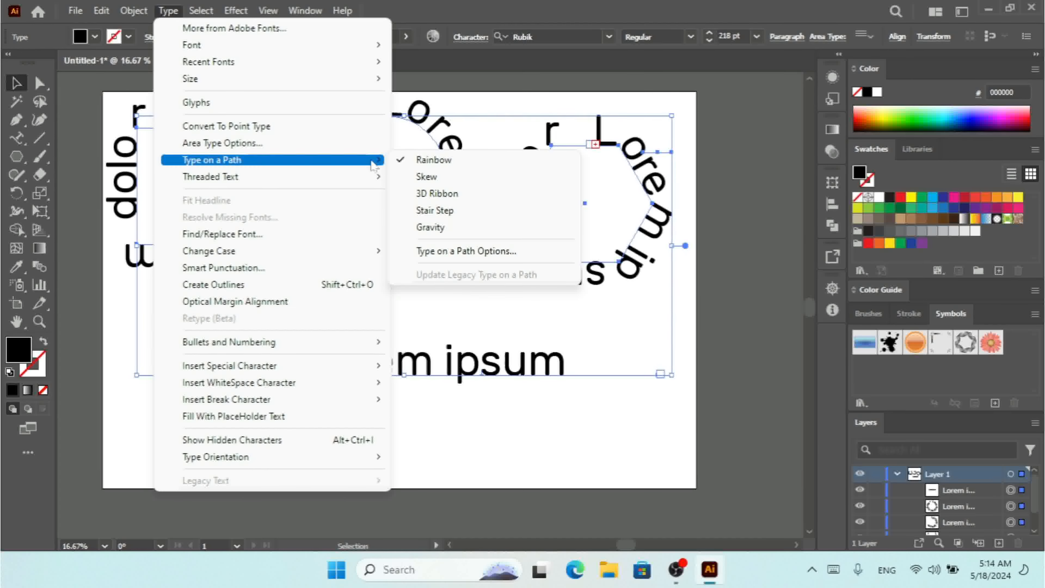
{"action": "left_click", "coordinate": [646, 342]}
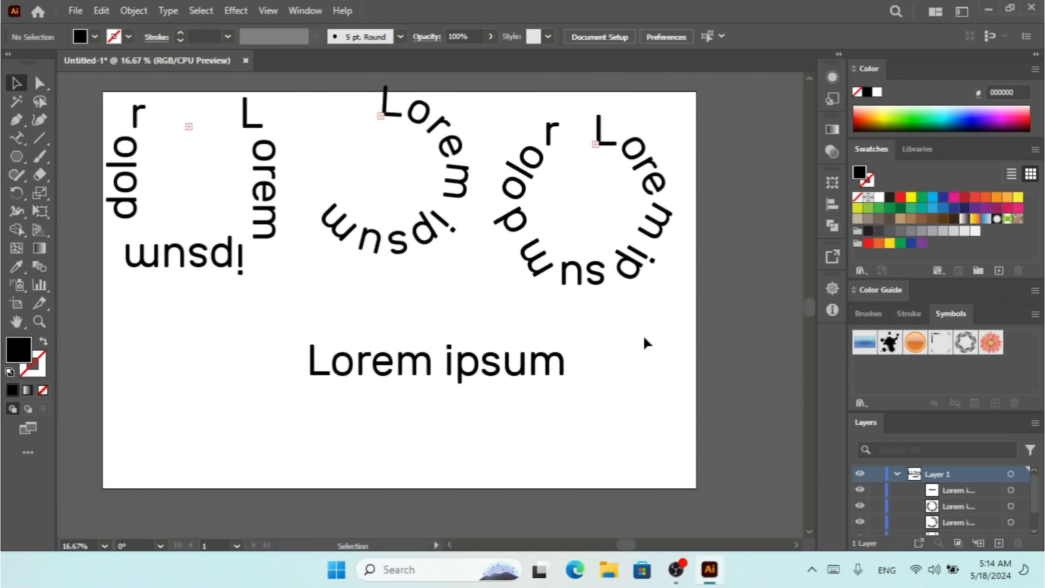
Step: Select the hexagon's text and activate the Type on a Path tool
{"action": "left_click", "coordinate": [597, 281]}
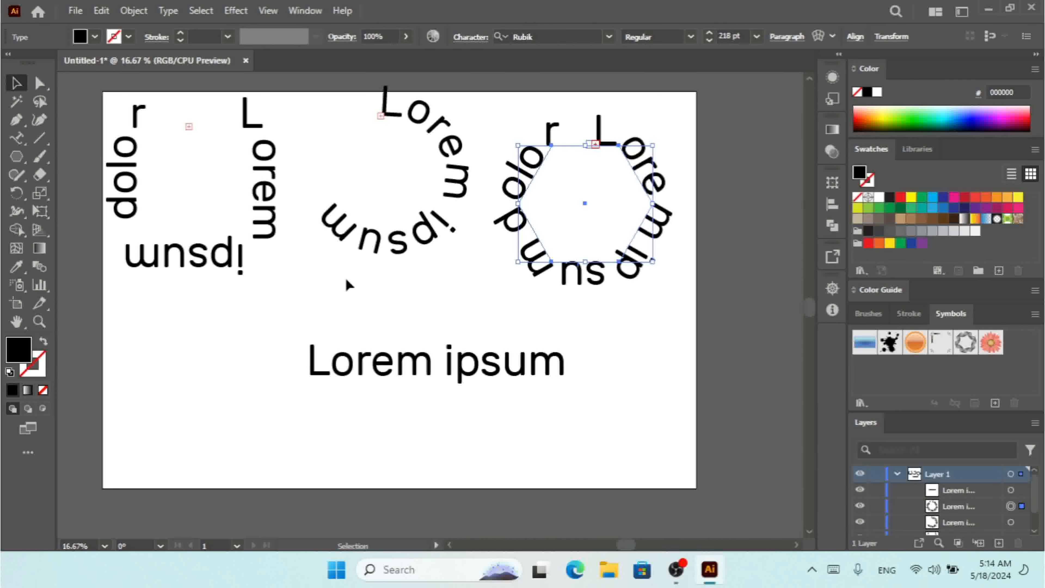
{"action": "left_click", "coordinate": [17, 140]}
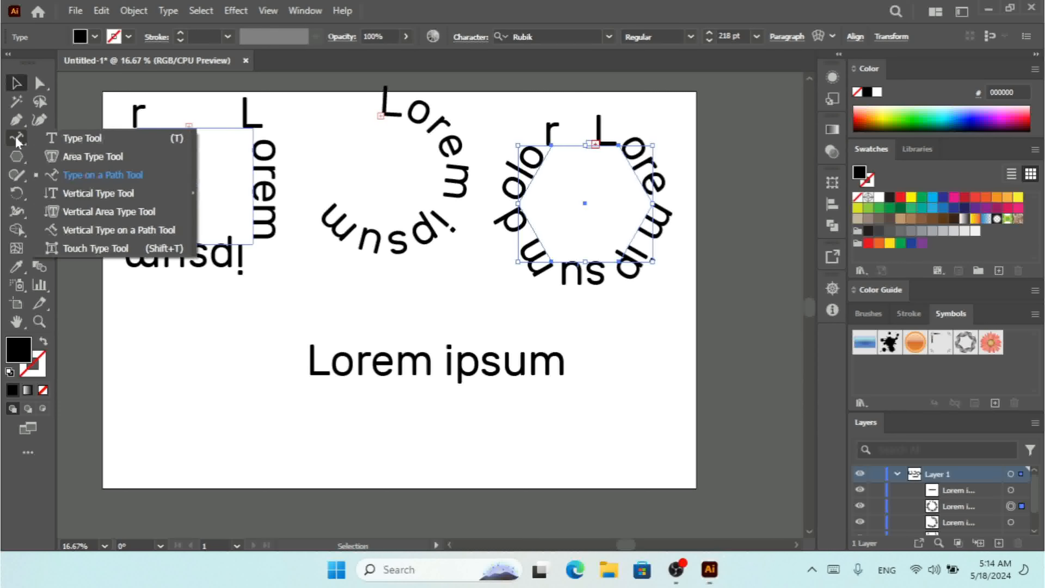
{"action": "left_click", "coordinate": [96, 180]}
{"action": "left_click", "coordinate": [169, 10]}
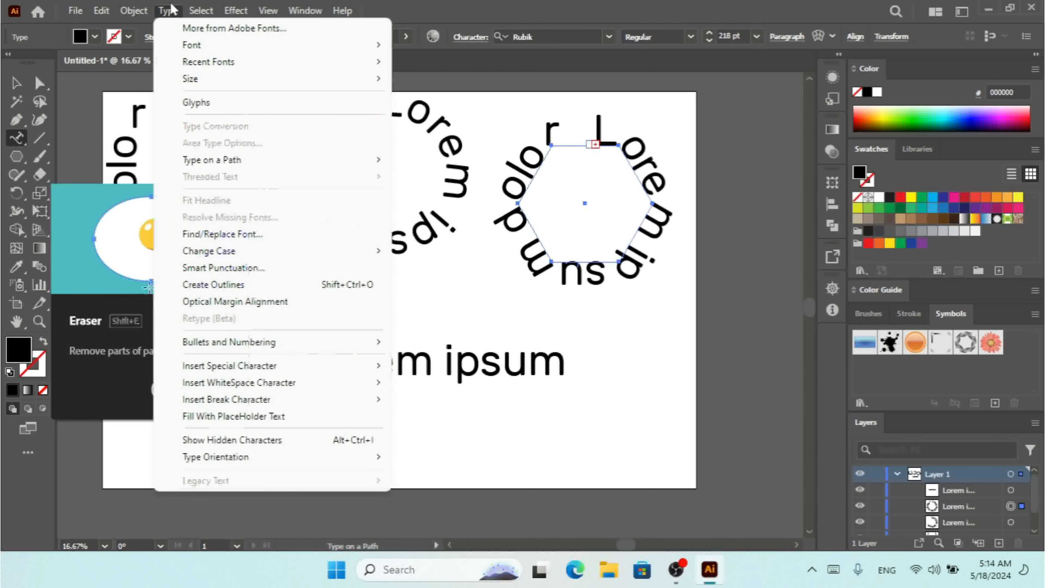